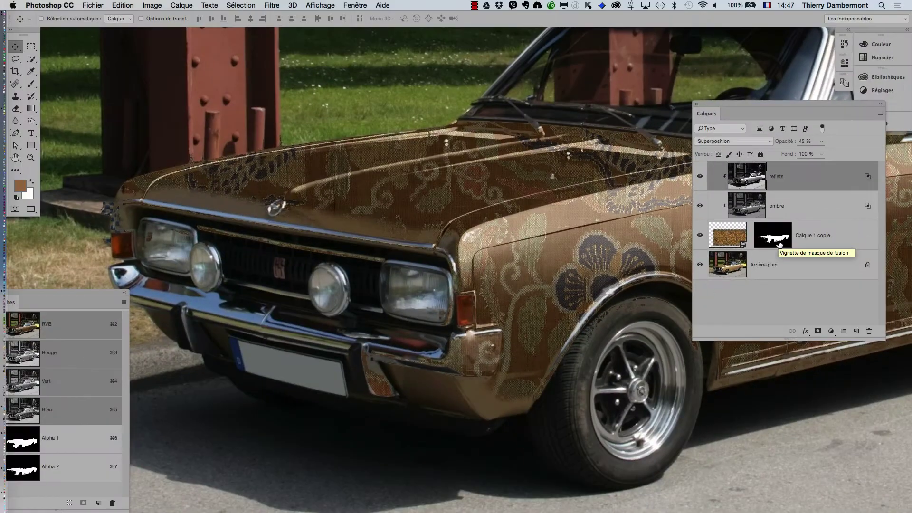
Step: Hide the Arrière-plan layer and examine the edges of the masked fabric texture along the car body
left_click(699, 266)
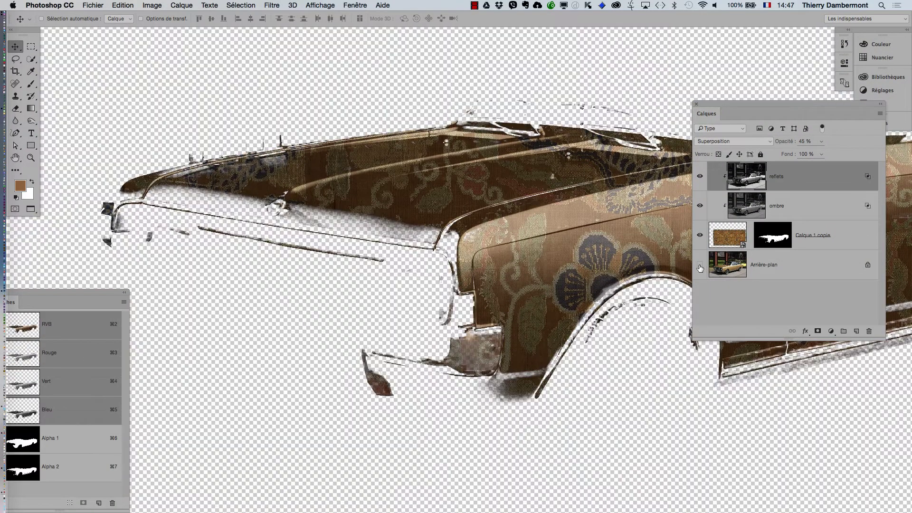
scroll(411, 236, "down", 5)
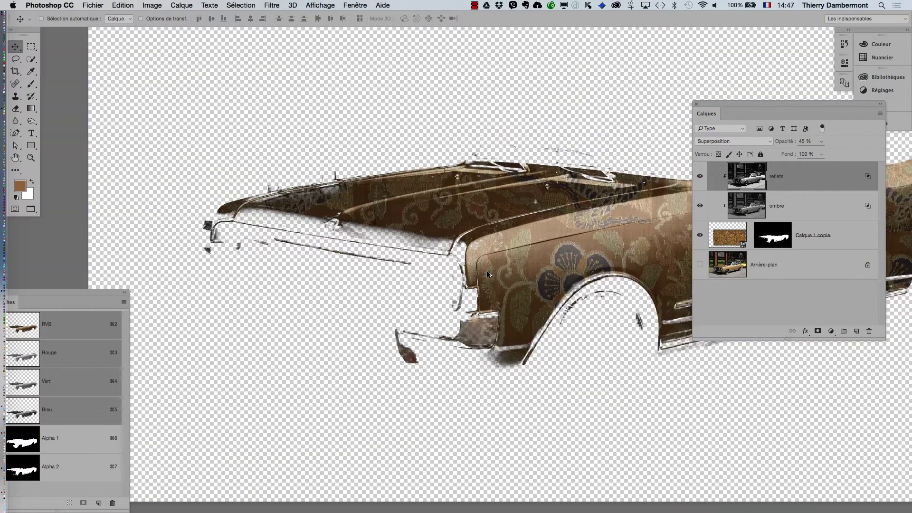
scroll(411, 236, "down", 5)
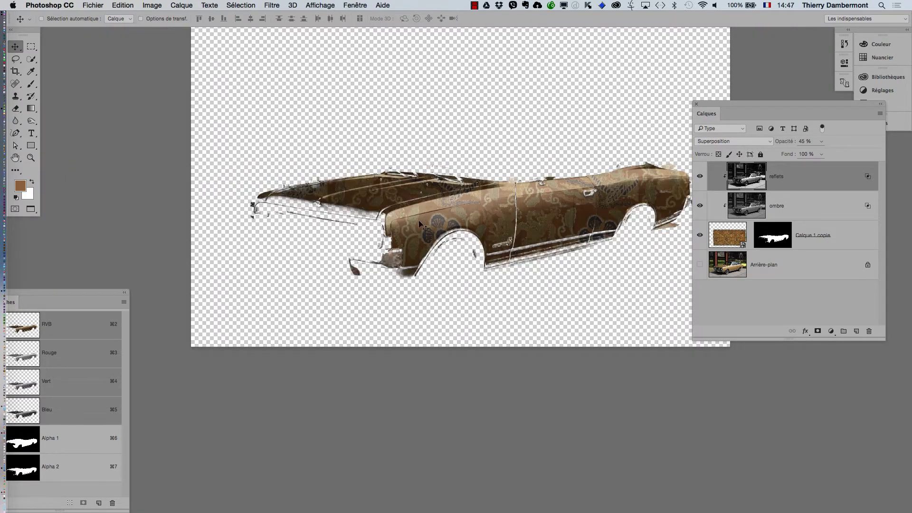
scroll(326, 210, "up", 3)
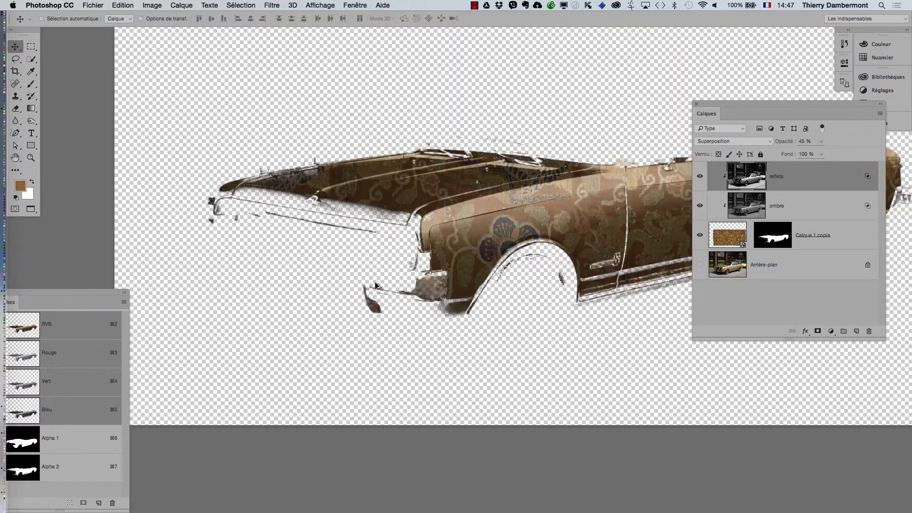
scroll(390, 302, "up", 3)
left_click_drag(541, 252, 470, 300)
scroll(486, 176, "up", 3)
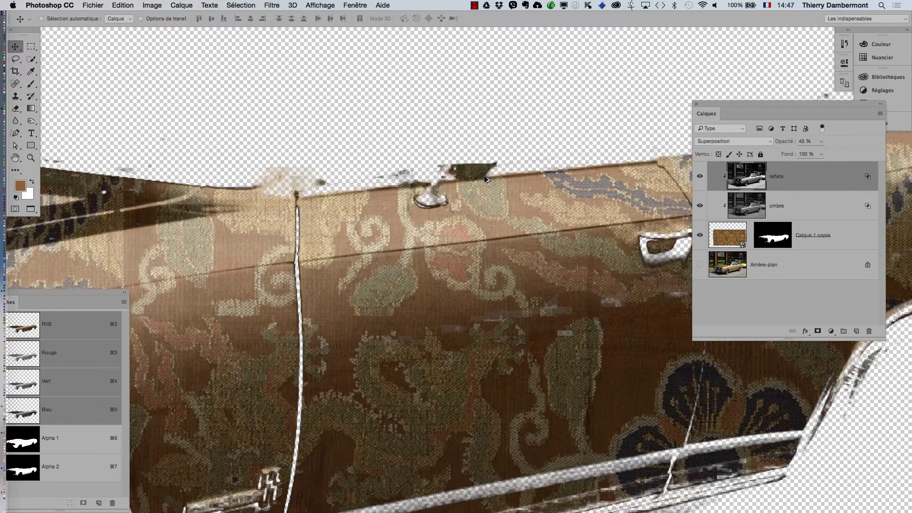
scroll(484, 178, "down", 6)
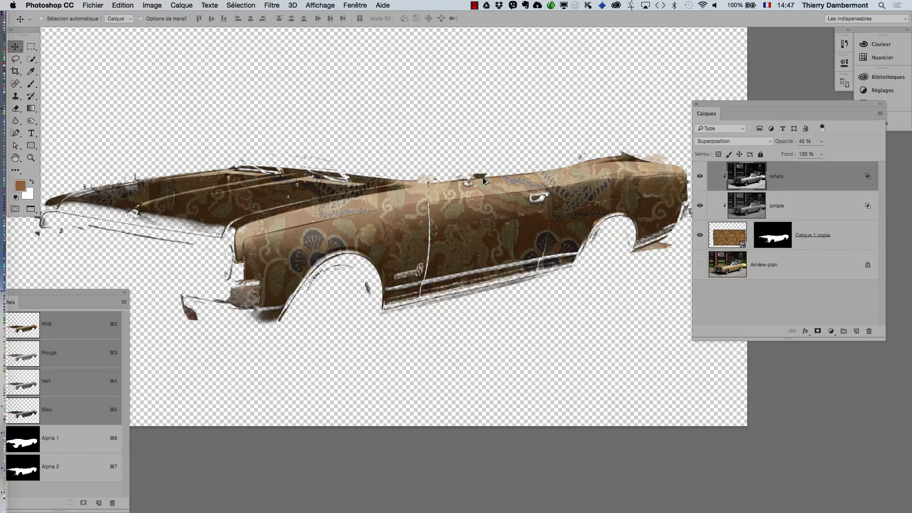
scroll(483, 178, "down", 2)
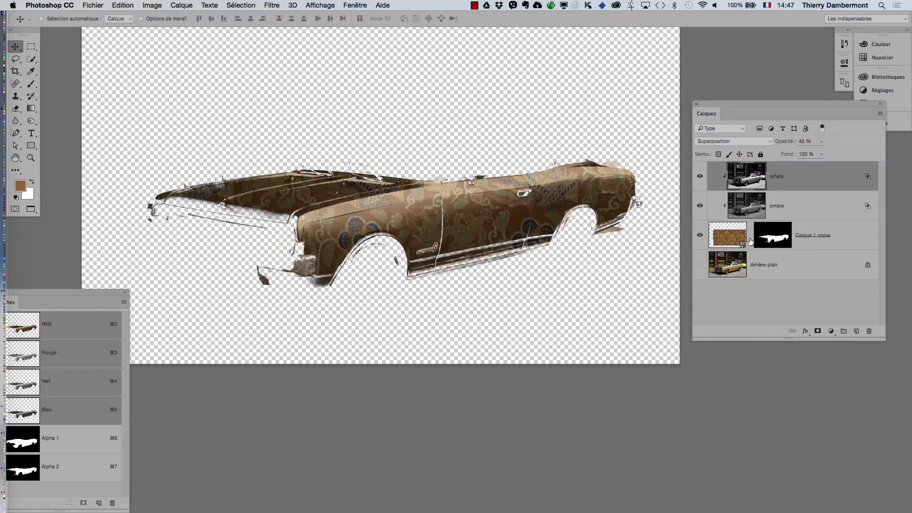
Step: Toggle the Arrière-plan layer's visibility to compare the masked texture with and without the photo, leaving the layer shown
left_click(700, 265)
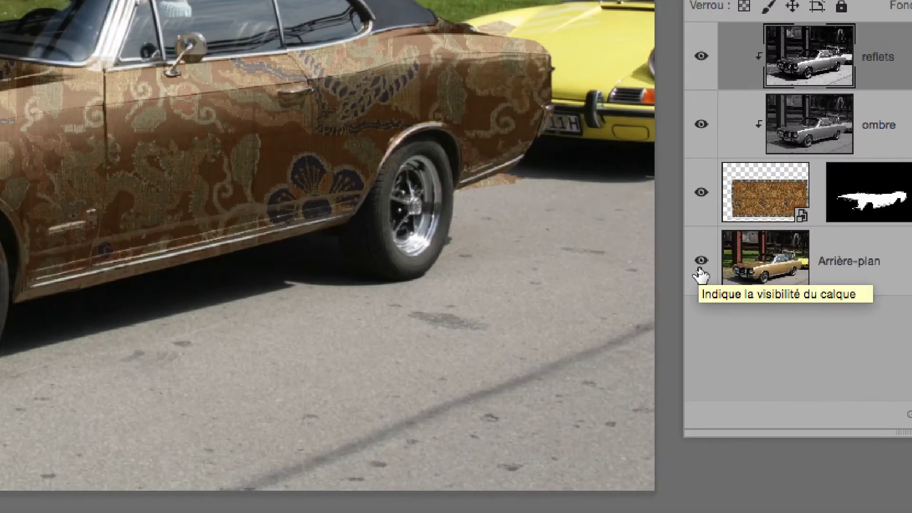
left_click(700, 273)
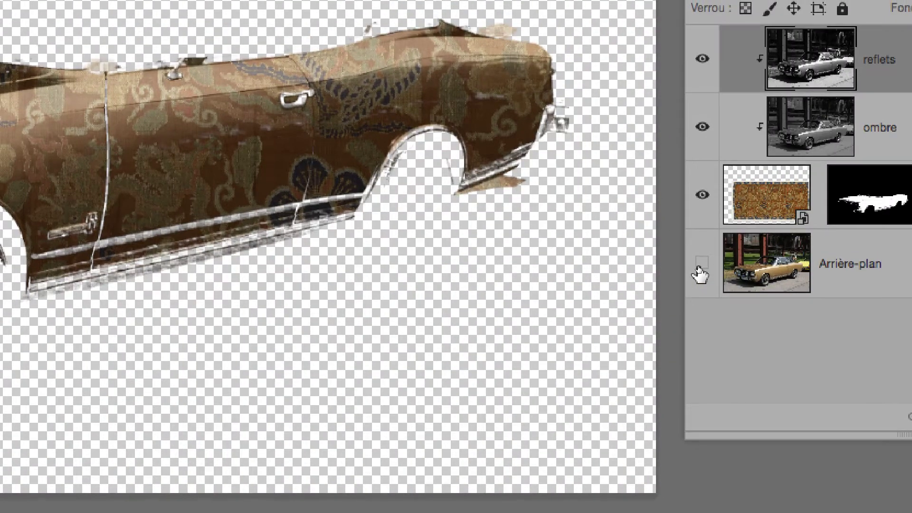
left_click(700, 273)
left_click(700, 273)
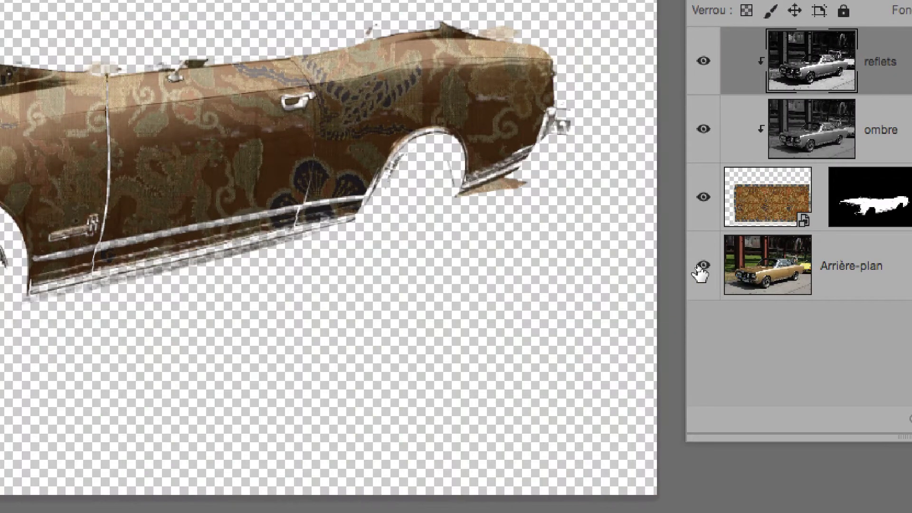
left_click(700, 273)
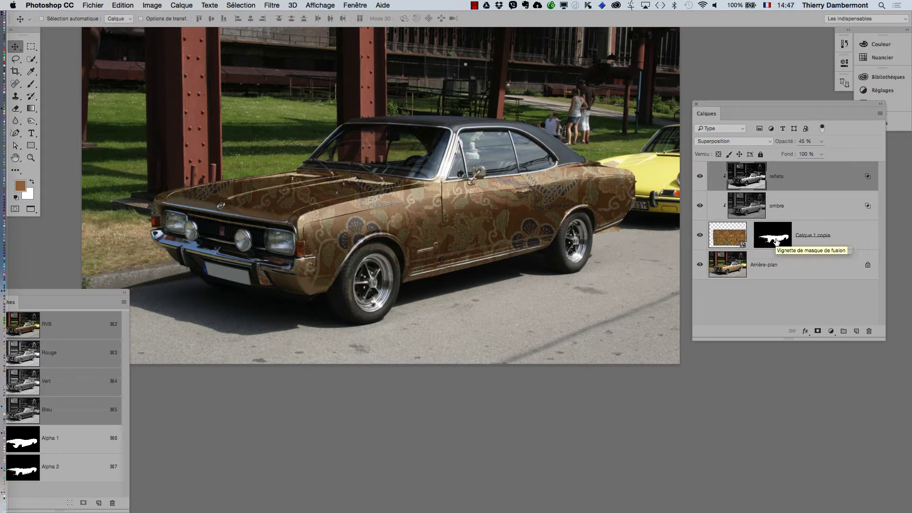
Step: Hide the Calque 1 copie layer, bring the channels list beside the layers list, and make the layer's mask active
left_click(700, 236)
left_click(766, 239, "shift")
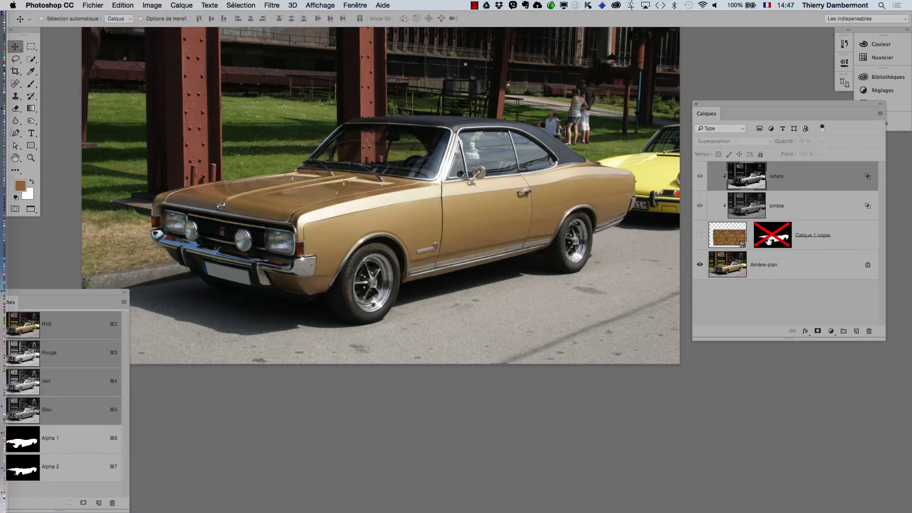
left_click_drag(106, 290, 631, 47)
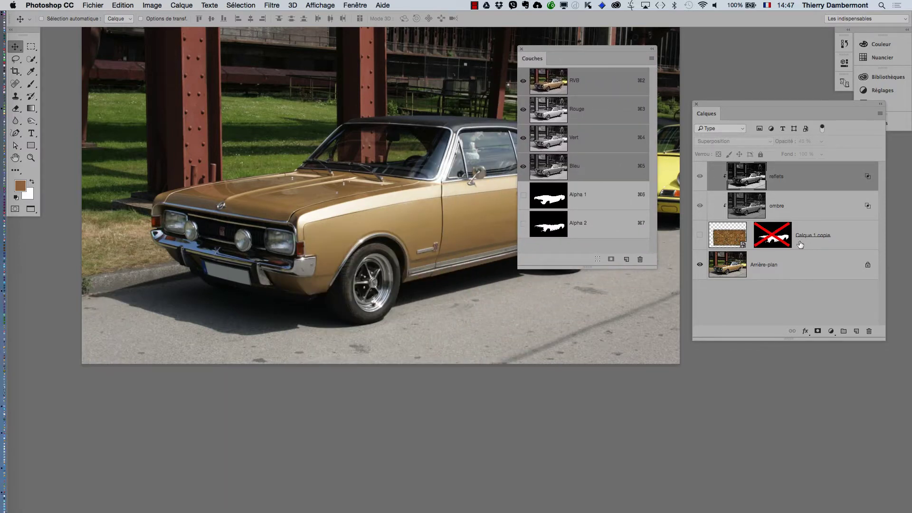
left_click(780, 243)
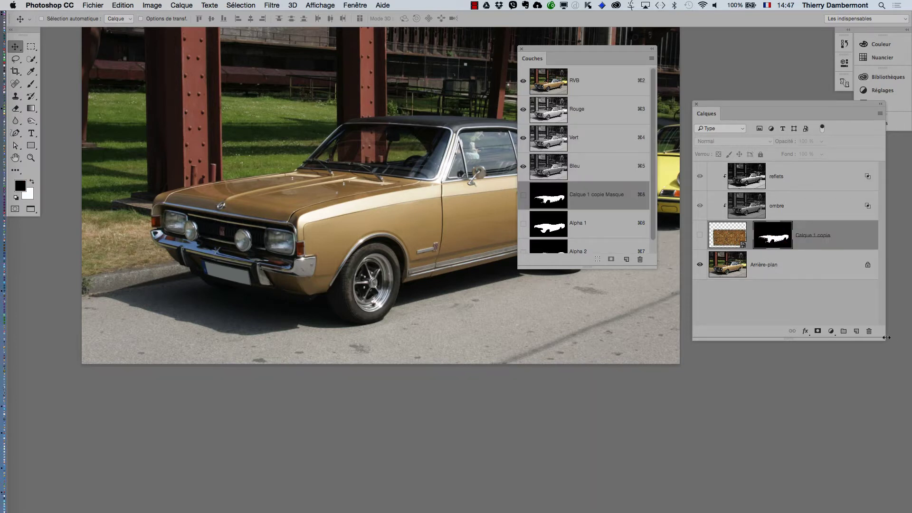
Step: Enlarge the layers and channels lists and display the Calque 1 copie Masque channel over the photo
left_click_drag(881, 338, 900, 440)
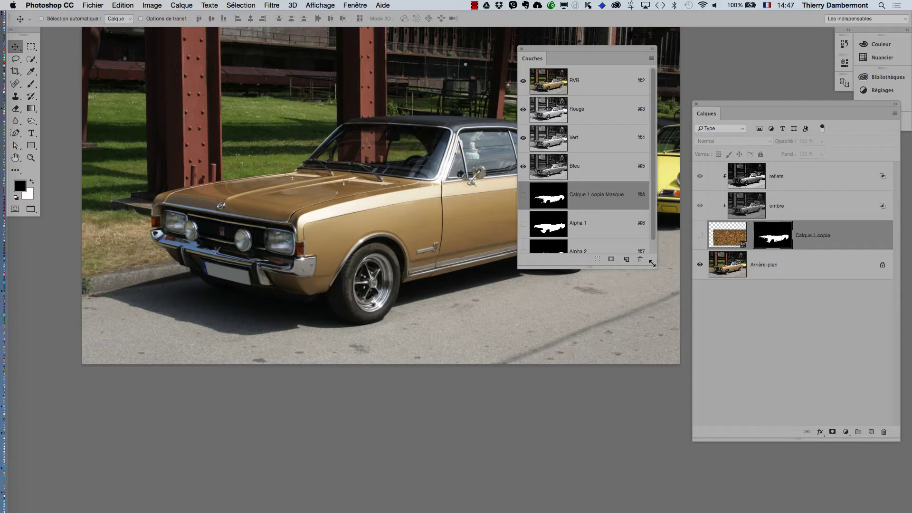
left_click_drag(653, 264, 664, 361)
left_click(524, 195)
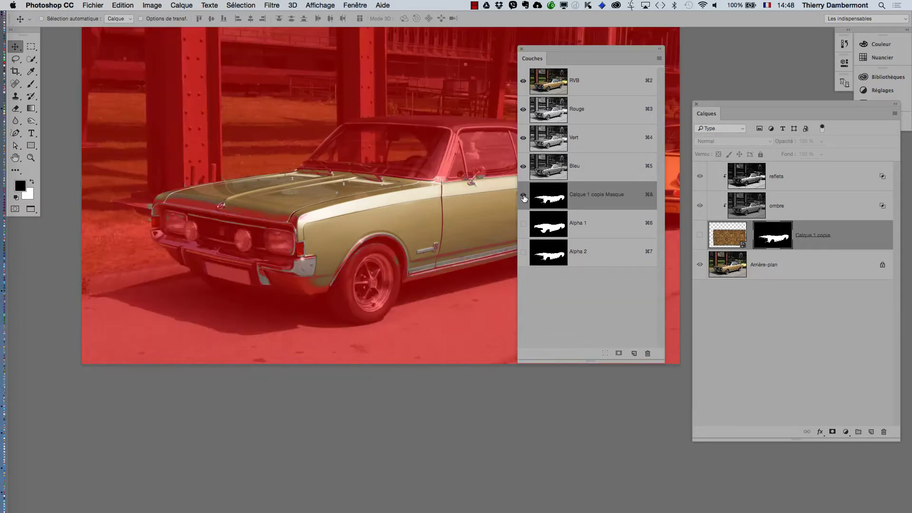
Step: Move the channels list clear of the car and toggle the mask overlay off and on to compare it with the photo
left_click_drag(551, 55, 549, 293)
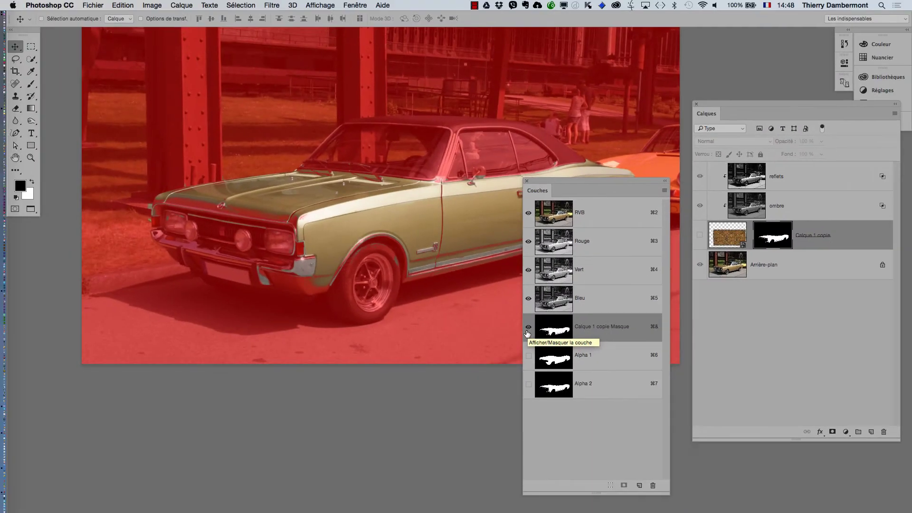
left_click_drag(568, 183, 530, 294)
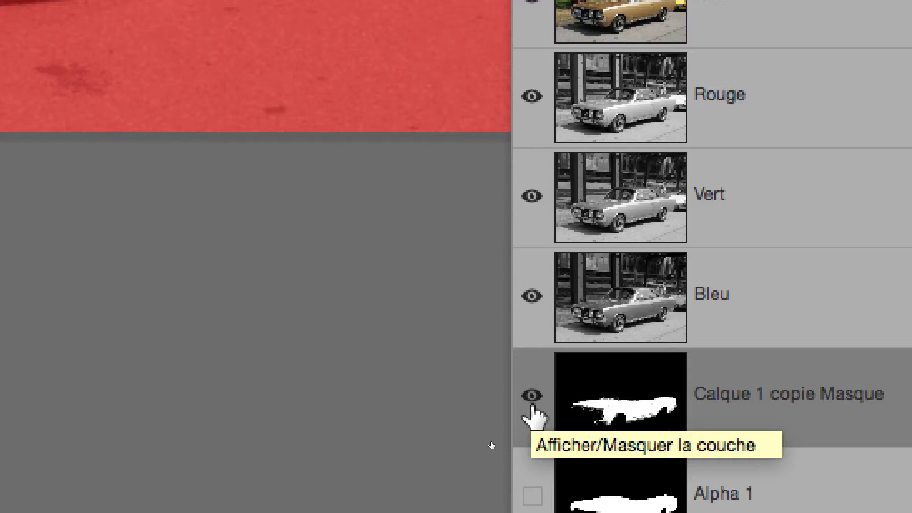
left_click(532, 402)
left_click(531, 401)
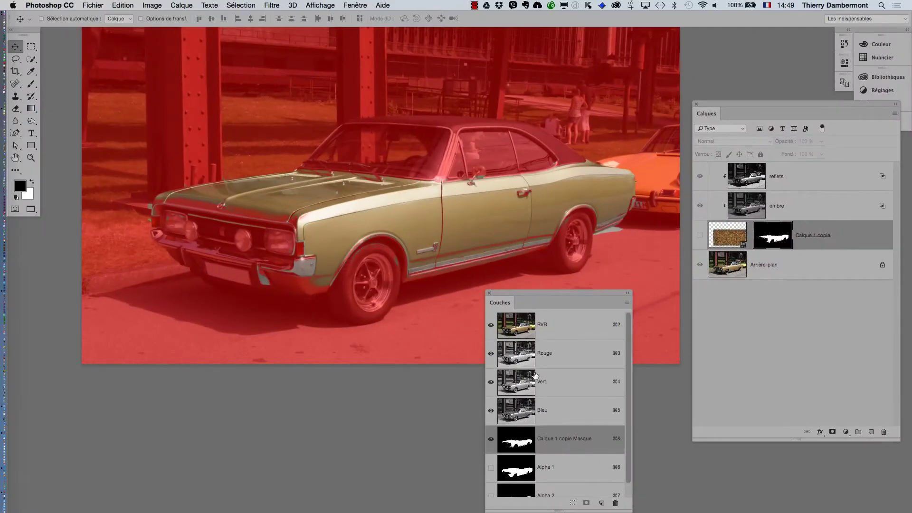
left_click_drag(522, 293, 586, 289)
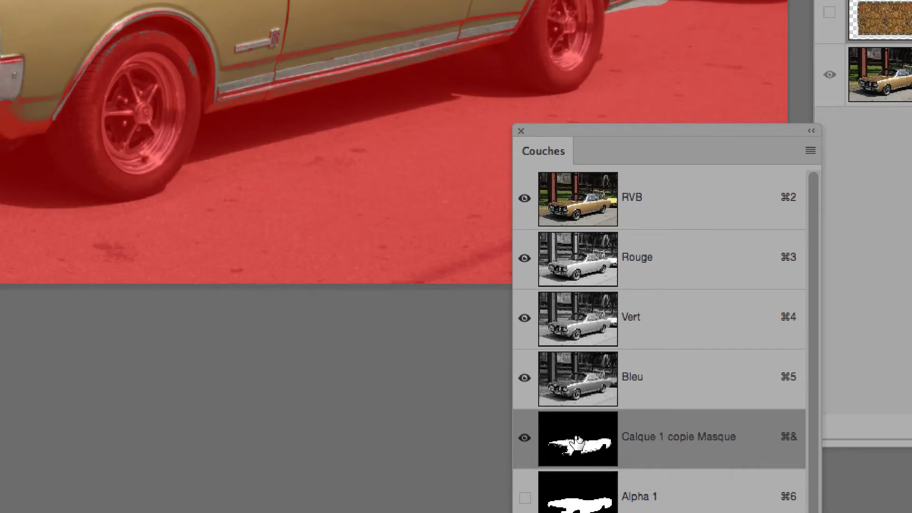
Step: Change the overlay colour of the Calque 1 copie Masque channel to bright green (33ec25)
double_click(577, 441)
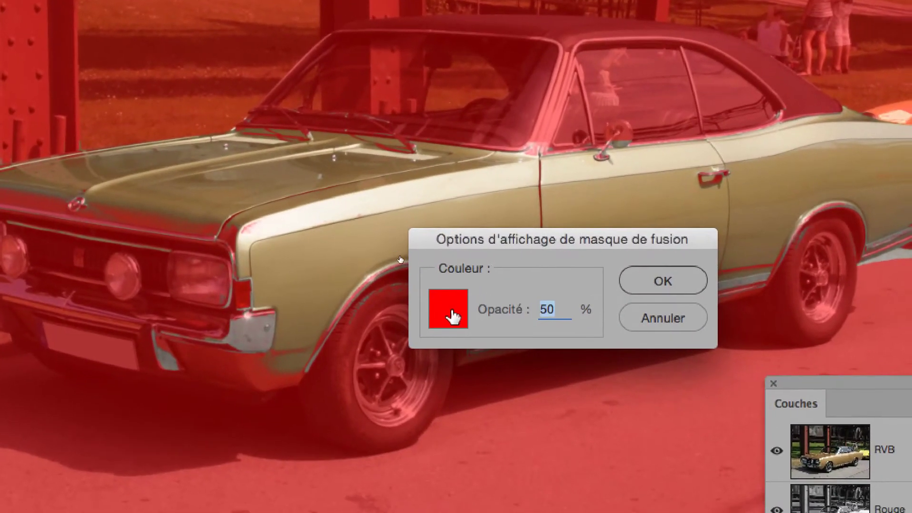
left_click(447, 312)
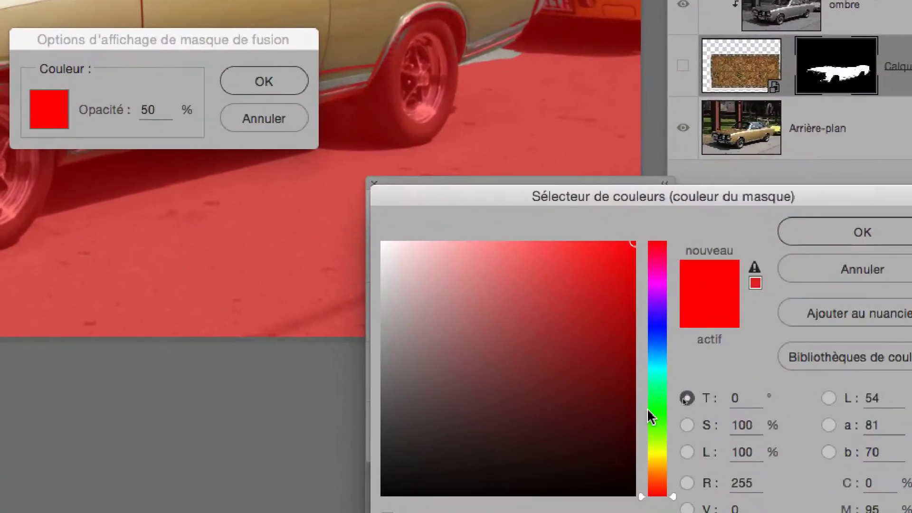
left_click(761, 498)
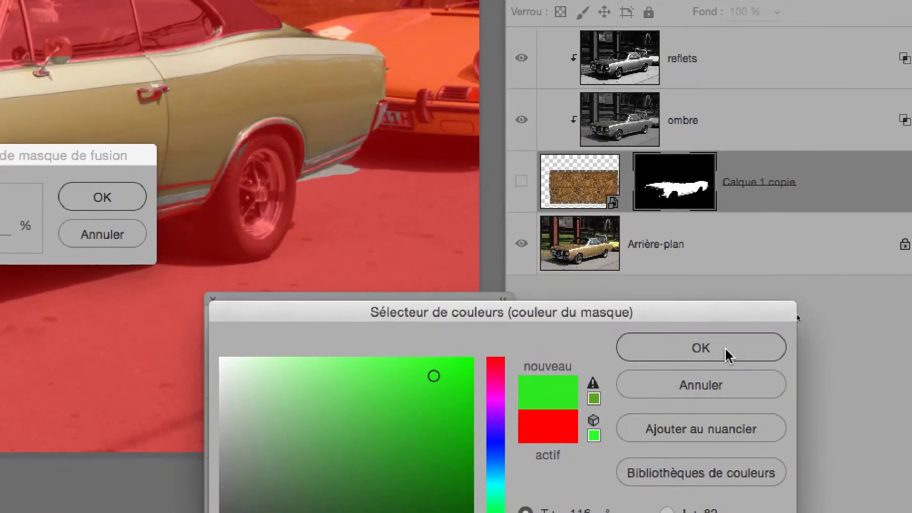
left_click(717, 362)
left_click(143, 212)
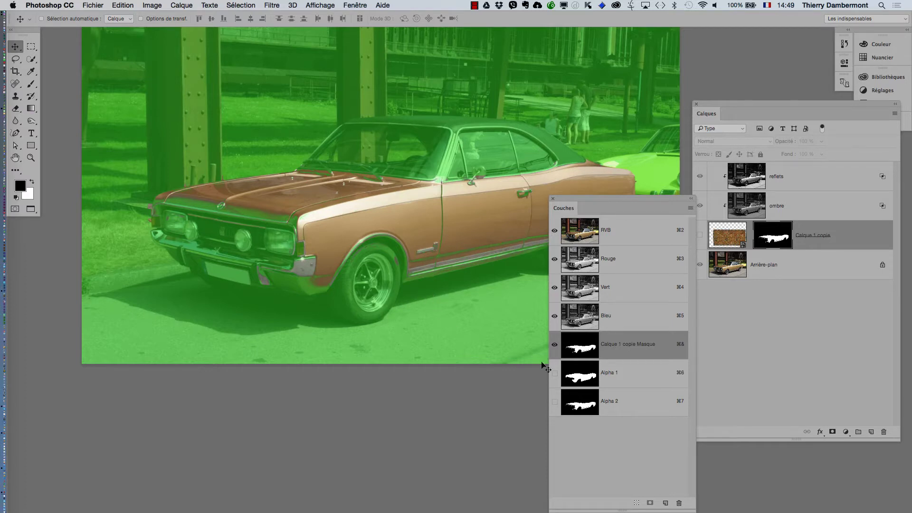
Step: Darken the mask overlay colour to the green 33c527
double_click(577, 349)
left_click(400, 256)
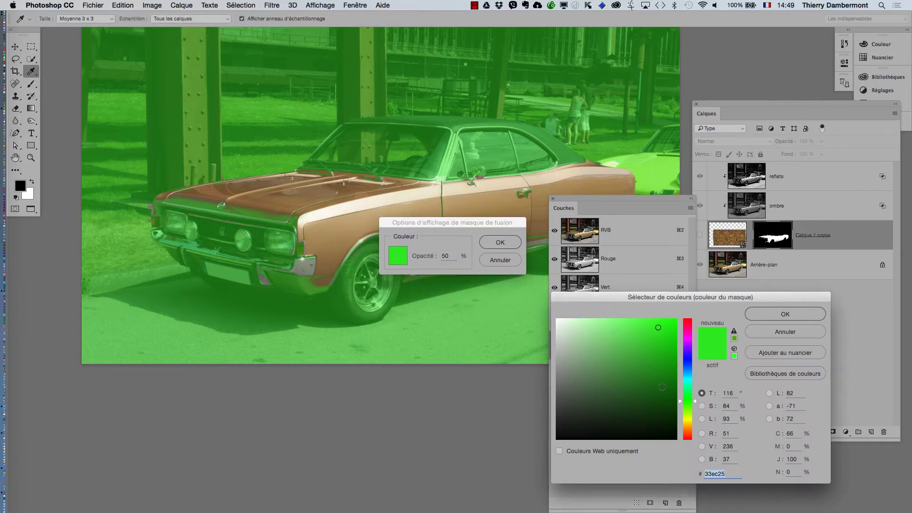
left_click(652, 346)
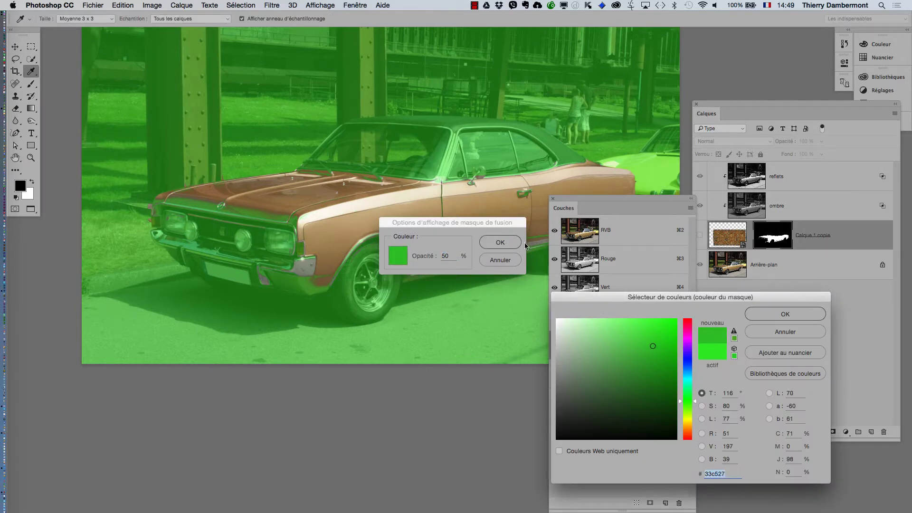
left_click(769, 314)
left_click(508, 243)
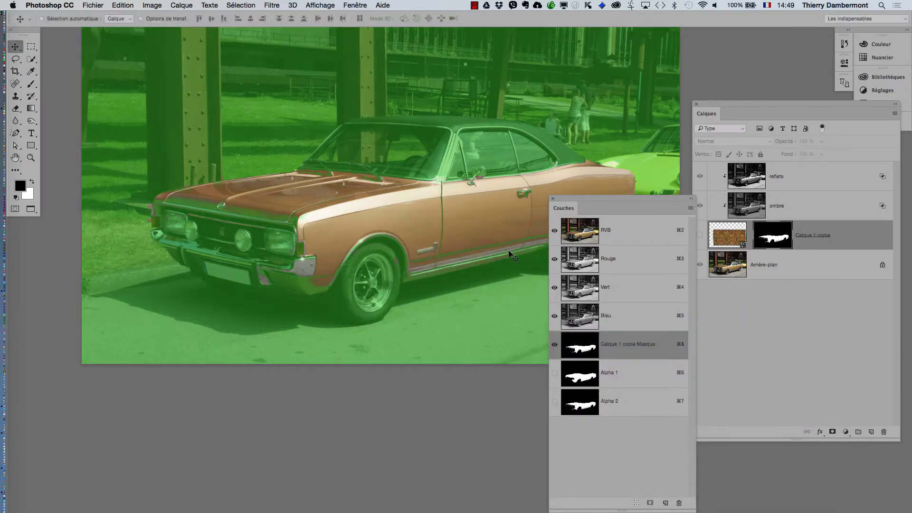
Step: Set the opacity of the Calque 1 copie Masque overlay to 70%
double_click(578, 352)
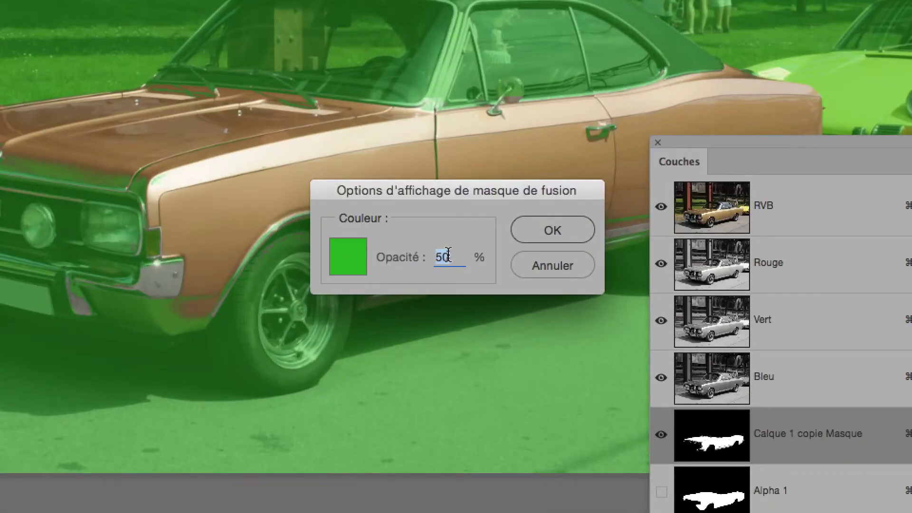
type("70")
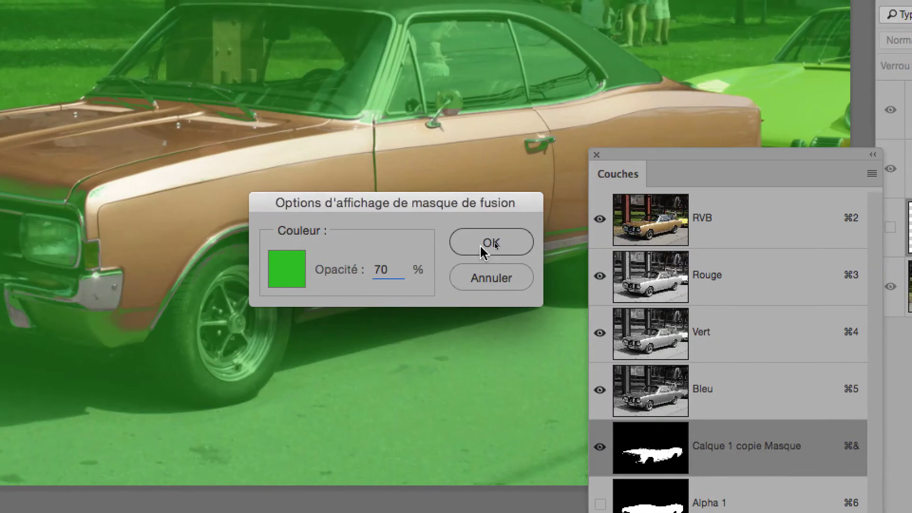
left_click(528, 238)
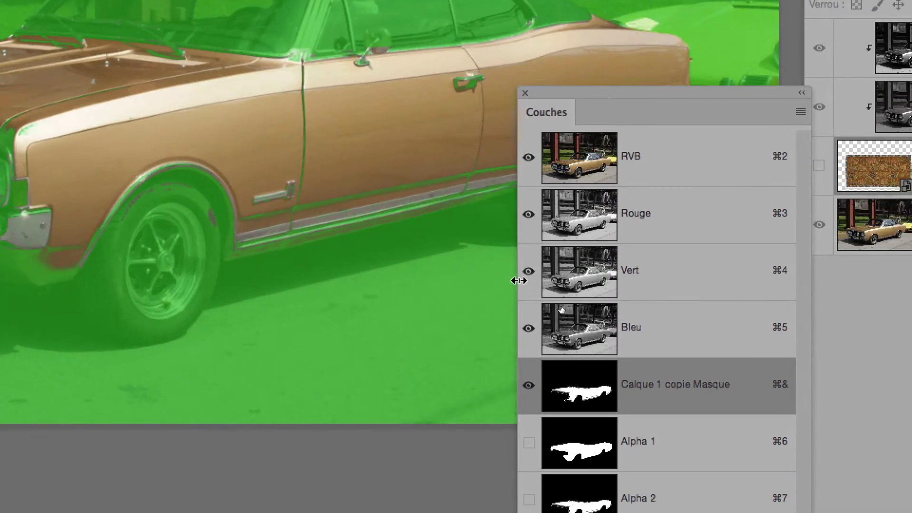
Step: Set the mask overlay colour to teal (1bba93) and move the channels list off the car's rear wheel
double_click(596, 392)
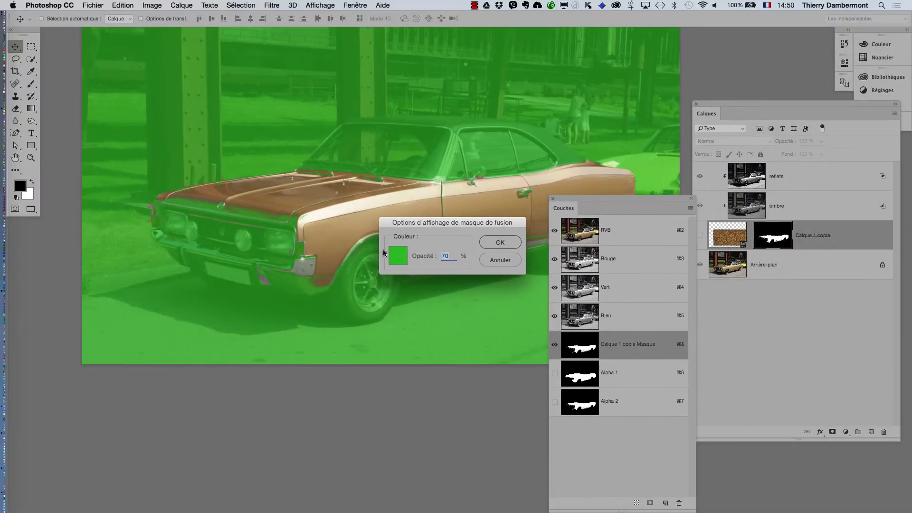
left_click(395, 254)
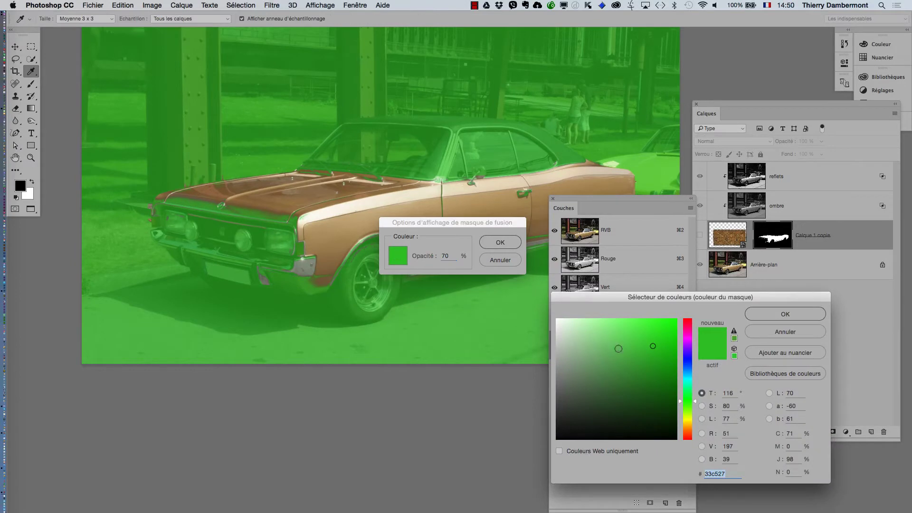
left_click_drag(687, 400, 687, 397)
left_click(686, 383)
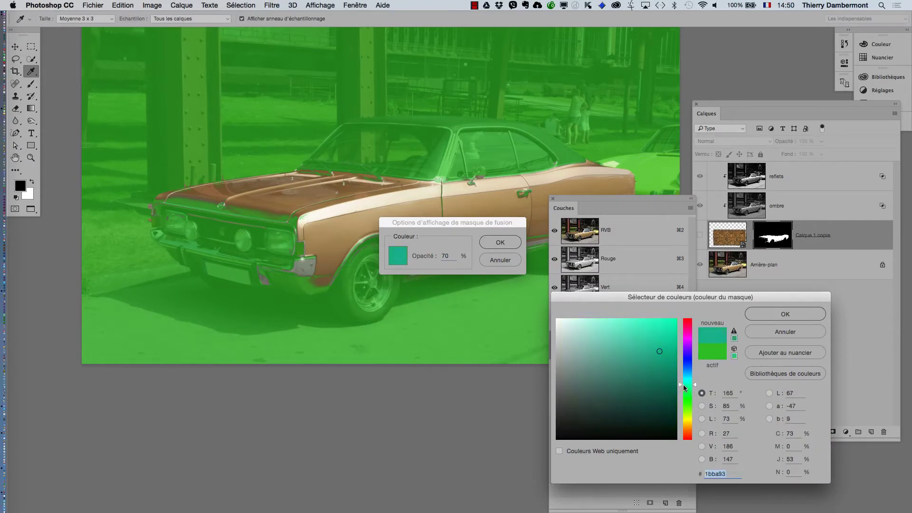
left_click(746, 319)
left_click(499, 243)
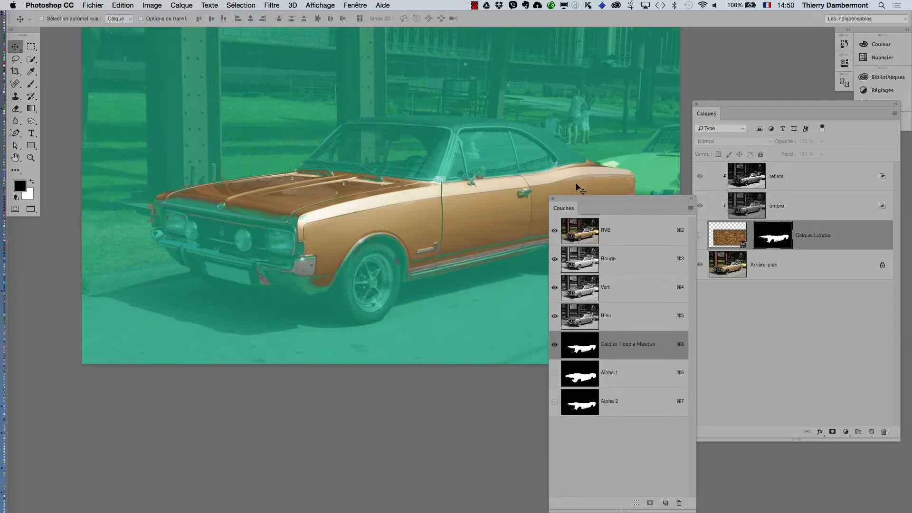
left_click_drag(574, 202, 645, 110)
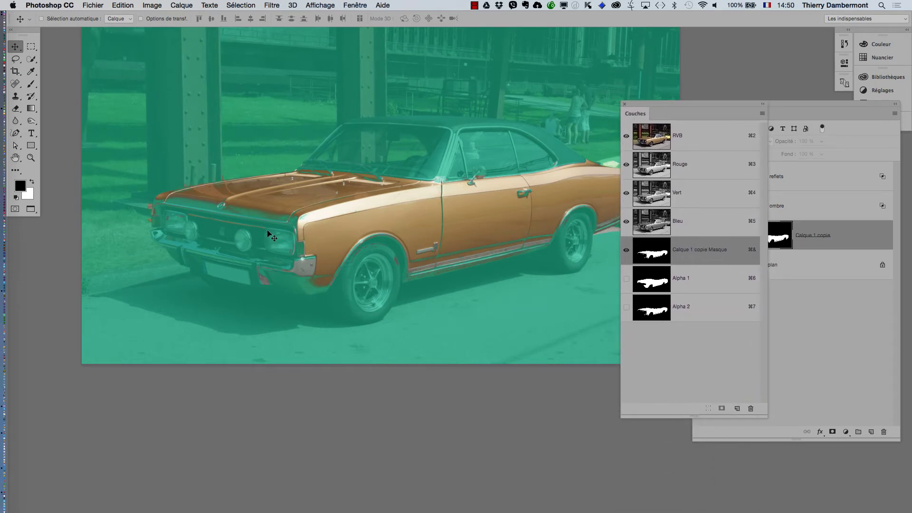
Step: Switch to the Brush tool with white as the foreground colour and reduce its diameter to 29 px
scroll(268, 233, "up", 5)
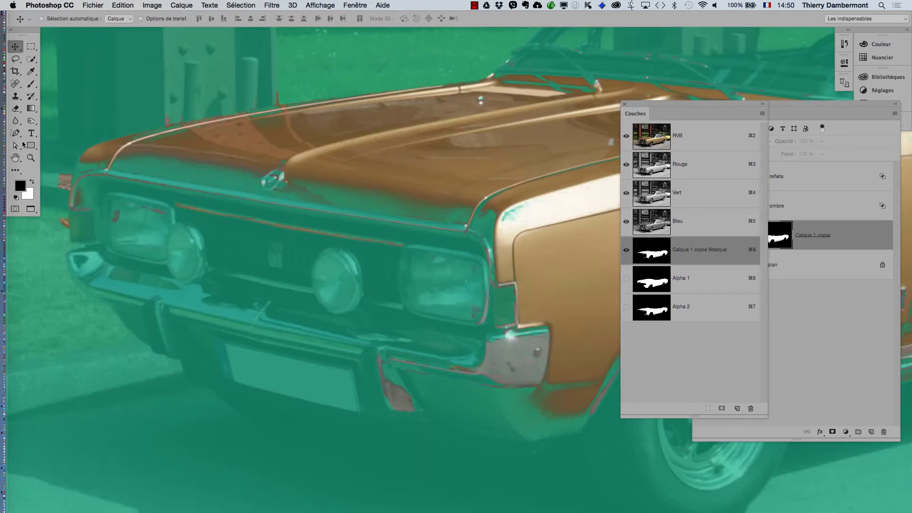
left_click(31, 85)
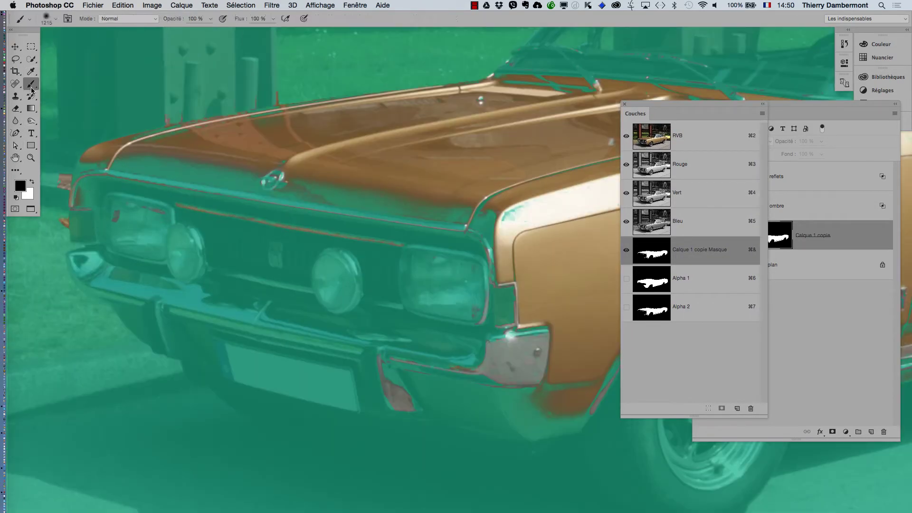
left_click(31, 183)
left_click_drag(382, 268, 88, 307)
mouse_move(265, 271)
left_mouse_down()
mouse_move(239, 330)
mouse_move(186, 354)
left_mouse_up()
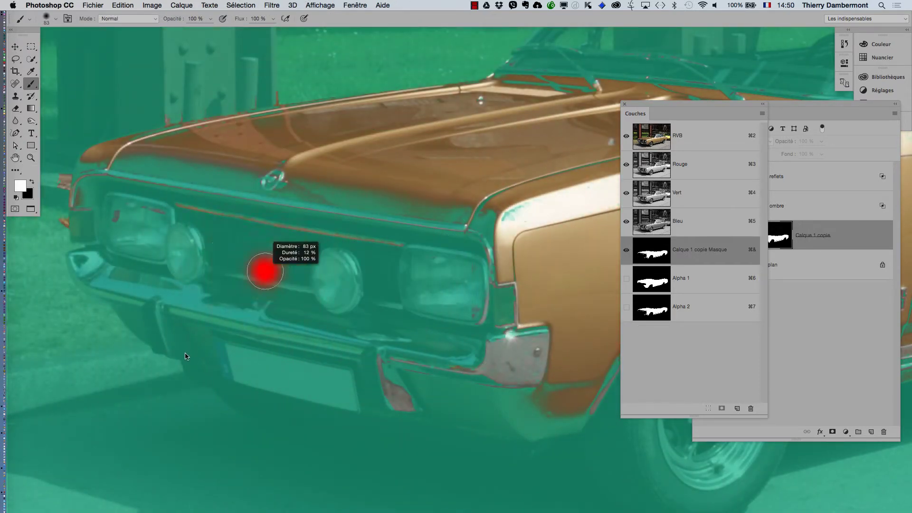
left_click_drag(193, 387, 201, 423)
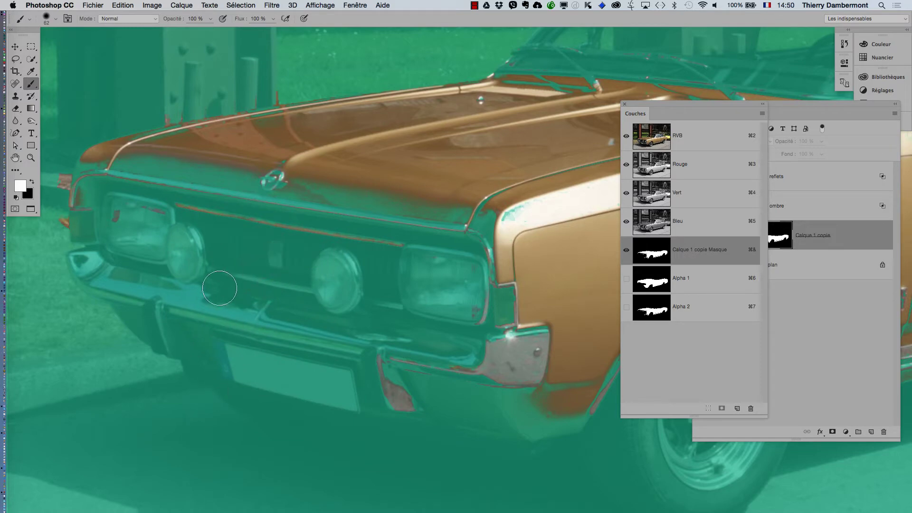
left_click_drag(216, 288, 207, 289)
Step: Paint black on the mask over the front bumper's vertical guard, its lower edge and the chrome bumper corner beside the fender
scroll(405, 401, "up", 5)
scroll(312, 372, "down", 2)
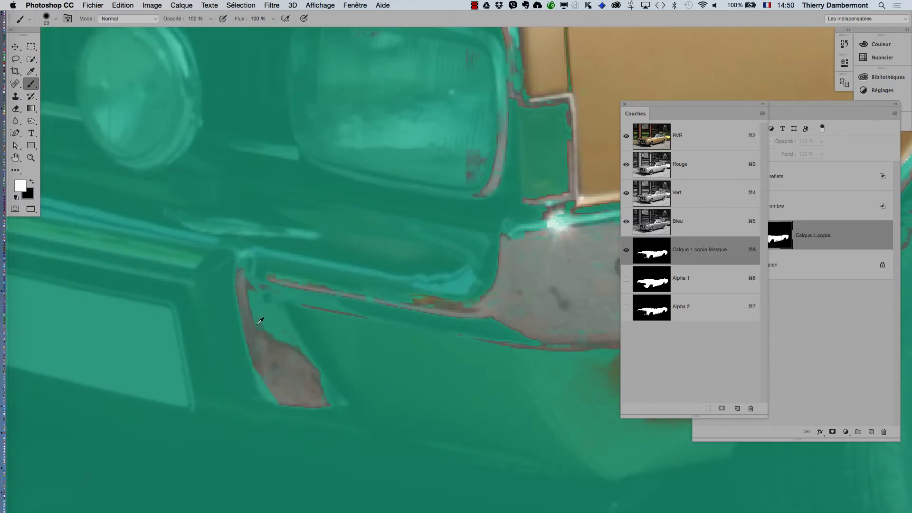
left_click_drag(244, 371, 142, 241)
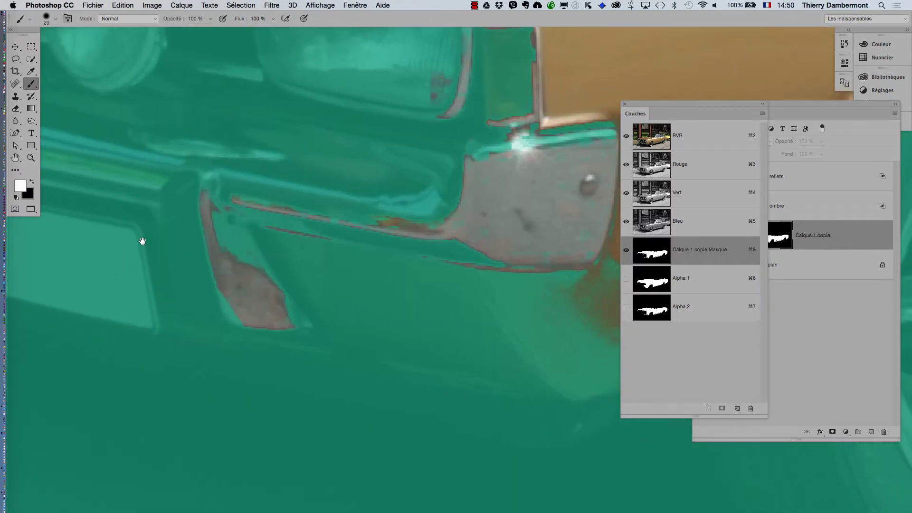
key("x")
mouse_move(203, 203)
left_mouse_down()
mouse_move(270, 325)
mouse_move(269, 304)
mouse_move(296, 306)
mouse_move(253, 266)
mouse_move(224, 194)
mouse_move(289, 223)
mouse_move(451, 235)
mouse_move(311, 207)
mouse_move(472, 257)
mouse_move(384, 243)
left_mouse_up()
mouse_move(497, 318)
left_mouse_down()
mouse_move(289, 366)
mouse_move(279, 279)
left_mouse_up()
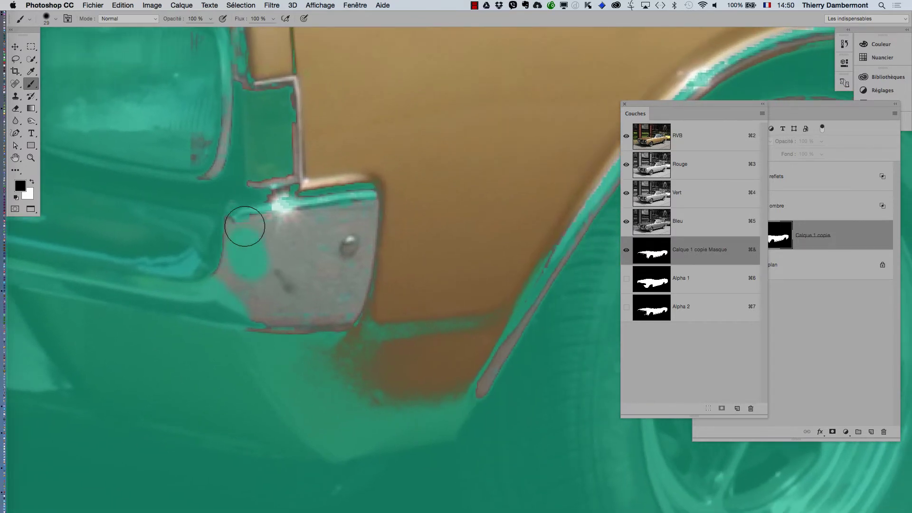
mouse_move(263, 171)
left_mouse_down()
mouse_move(303, 211)
mouse_move(361, 206)
mouse_move(333, 327)
mouse_move(296, 346)
mouse_move(252, 293)
mouse_move(281, 341)
mouse_move(323, 268)
mouse_move(320, 242)
mouse_move(207, 285)
mouse_move(250, 248)
mouse_move(279, 251)
left_mouse_up()
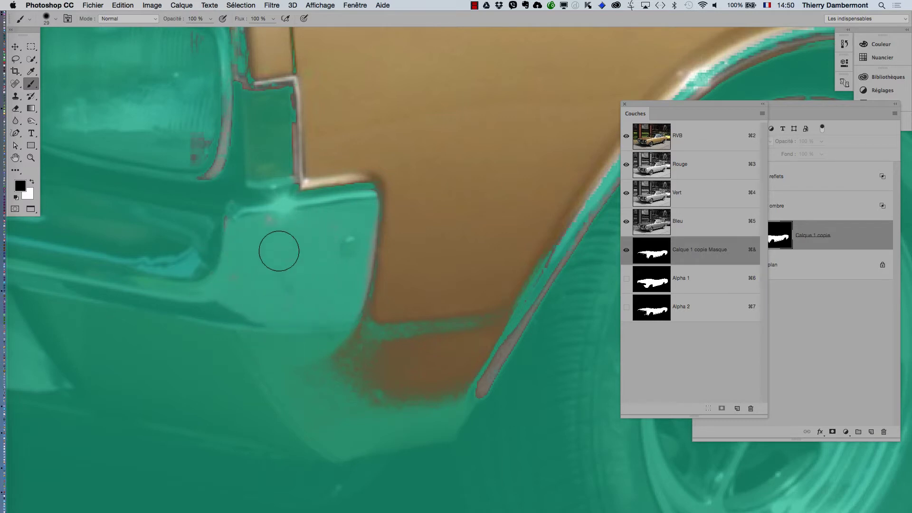
Step: Paint white with a 24 px brush over the lower front fender behind the bumper corner, including its tip
left_click(32, 182)
left_click_drag(404, 336, 398, 336)
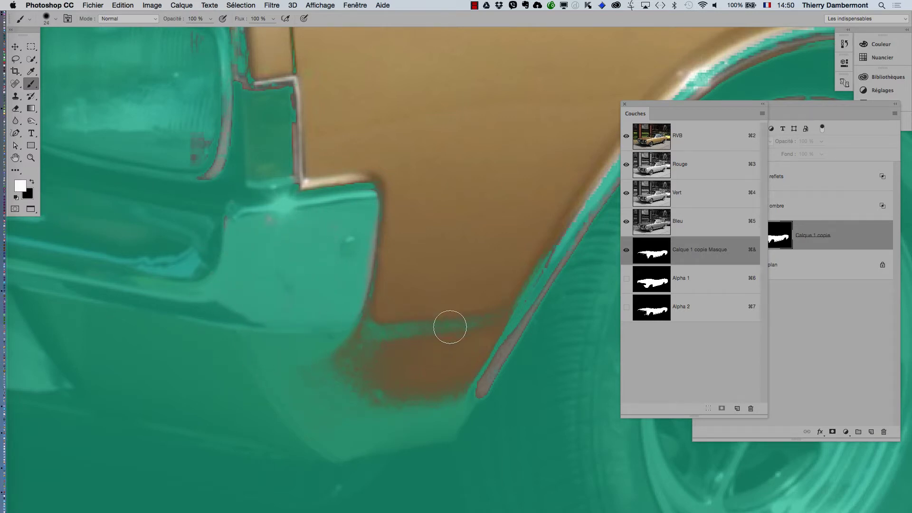
mouse_move(471, 319)
left_mouse_down()
mouse_move(395, 316)
mouse_move(391, 298)
mouse_move(335, 371)
mouse_move(286, 382)
mouse_move(335, 444)
mouse_move(420, 426)
mouse_move(465, 389)
mouse_move(520, 278)
mouse_move(451, 385)
mouse_move(356, 425)
mouse_move(325, 409)
mouse_move(370, 385)
mouse_move(408, 326)
mouse_move(392, 390)
mouse_move(354, 403)
mouse_move(394, 346)
mouse_move(432, 341)
mouse_move(410, 378)
mouse_move(300, 390)
left_mouse_up()
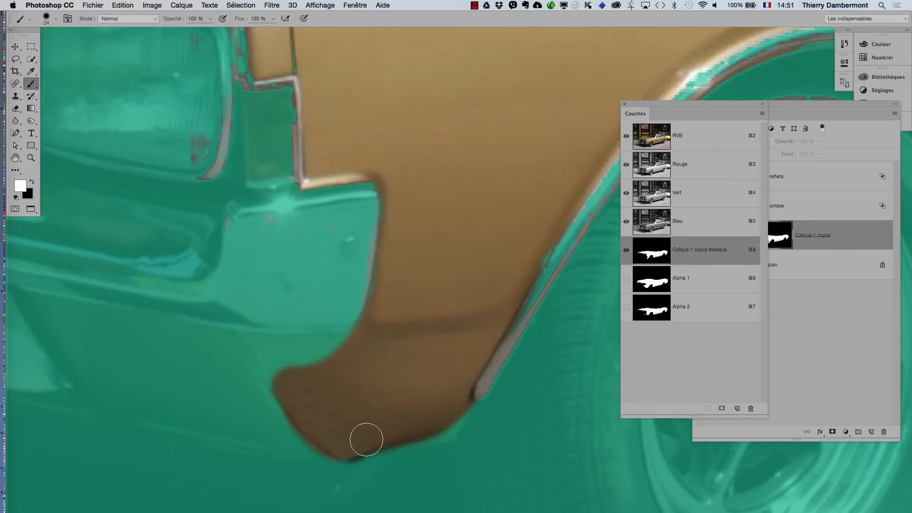
Step: Paint white along the chrome trim of the front wheel arch to add it to the mask
left_click(452, 376, "alt")
left_click(451, 376, "alt")
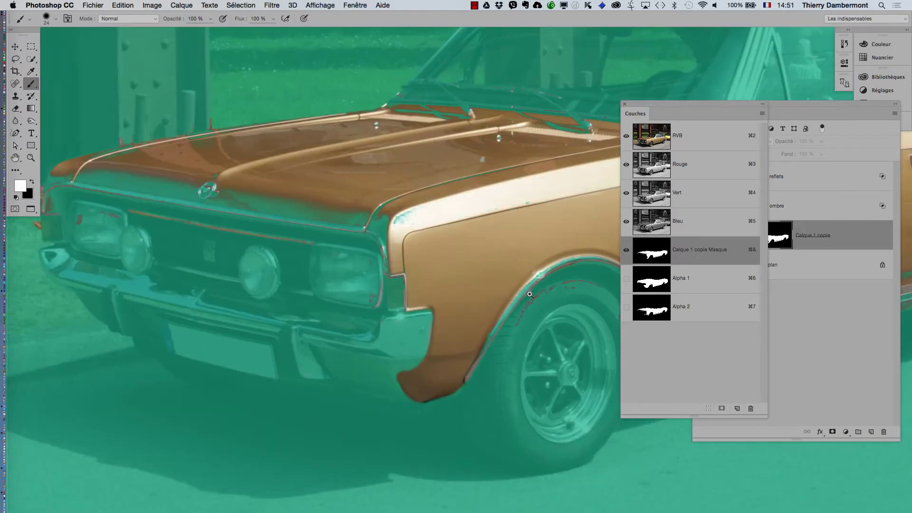
left_click(529, 294, "super")
left_click_drag(560, 320, 342, 349)
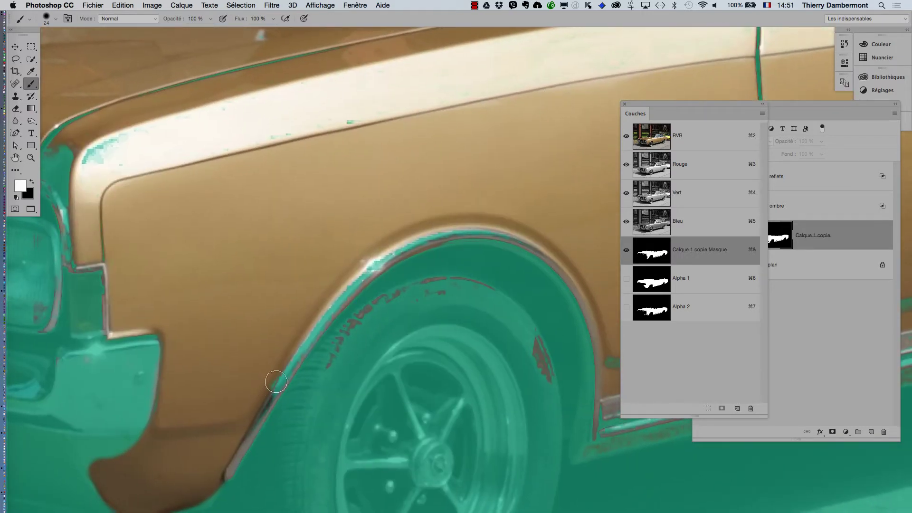
left_click_drag(367, 266, 432, 226)
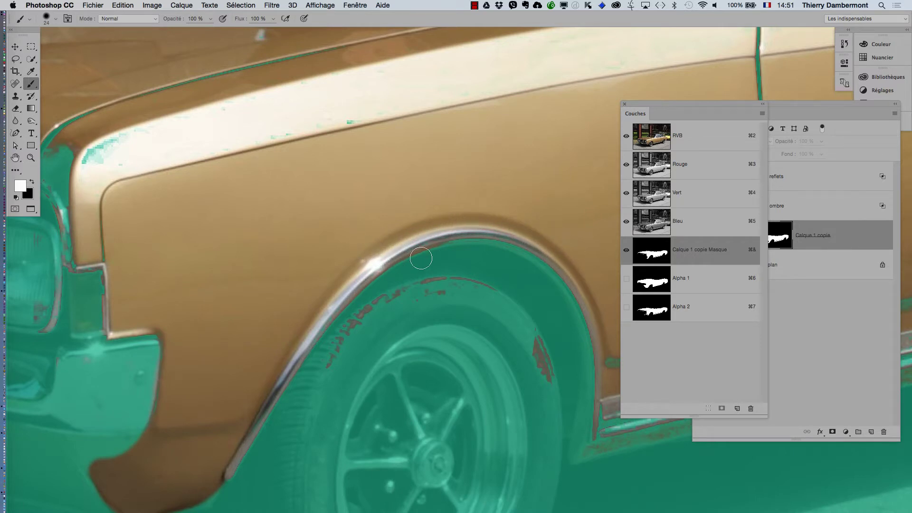
Step: Paint black with a 41 px brush over the stray unmasked patches on the front tyre
left_click(32, 181)
left_click_drag(363, 371, 377, 370)
mouse_move(354, 331)
left_mouse_down()
mouse_move(414, 293)
mouse_move(493, 296)
mouse_move(554, 361)
mouse_move(554, 407)
left_mouse_up()
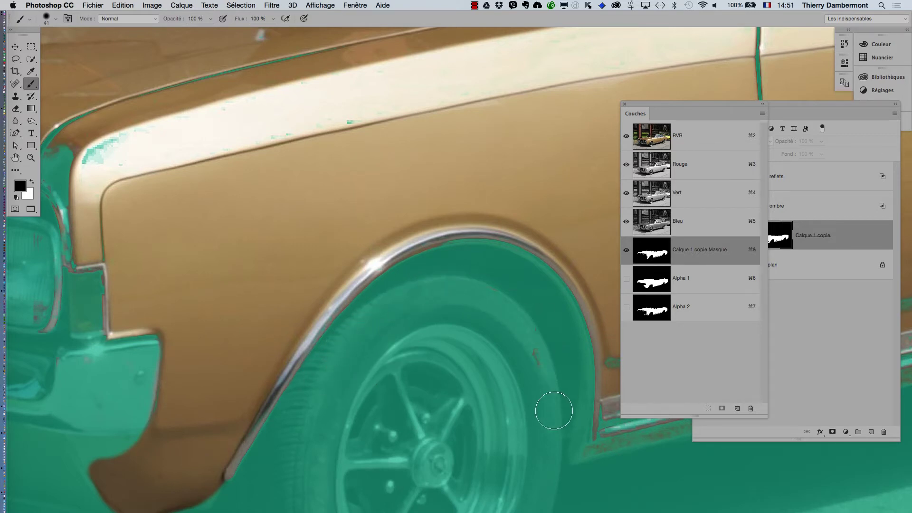
left_click_drag(441, 301, 499, 350)
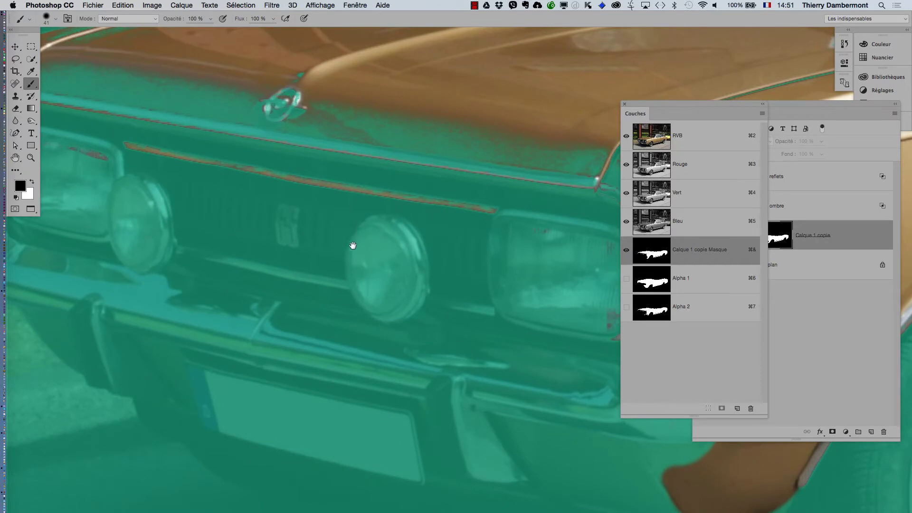
Step: Paint black over the stray spots on the headlights and on the background beside the far front fender
left_click_drag(352, 244, 399, 267)
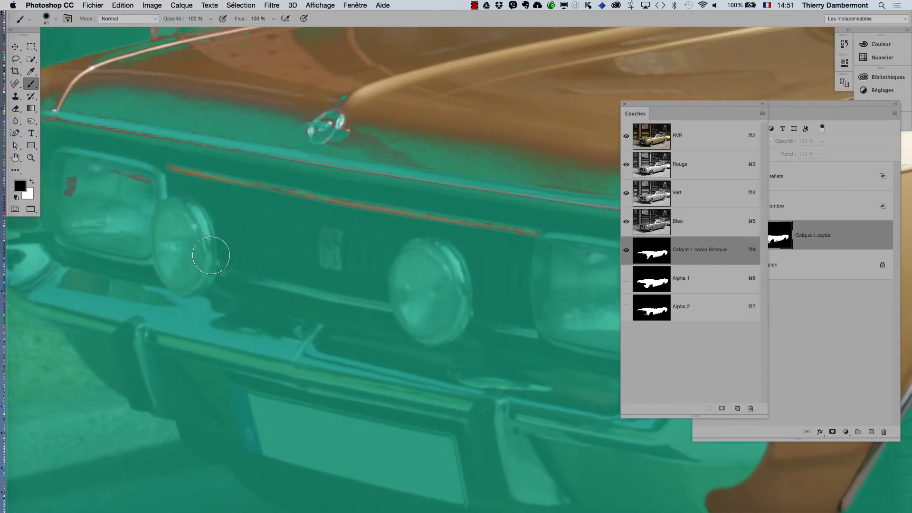
left_click_drag(135, 210, 204, 251)
mouse_move(132, 219)
left_mouse_down()
mouse_move(206, 223)
mouse_move(93, 194)
mouse_move(94, 230)
left_mouse_up()
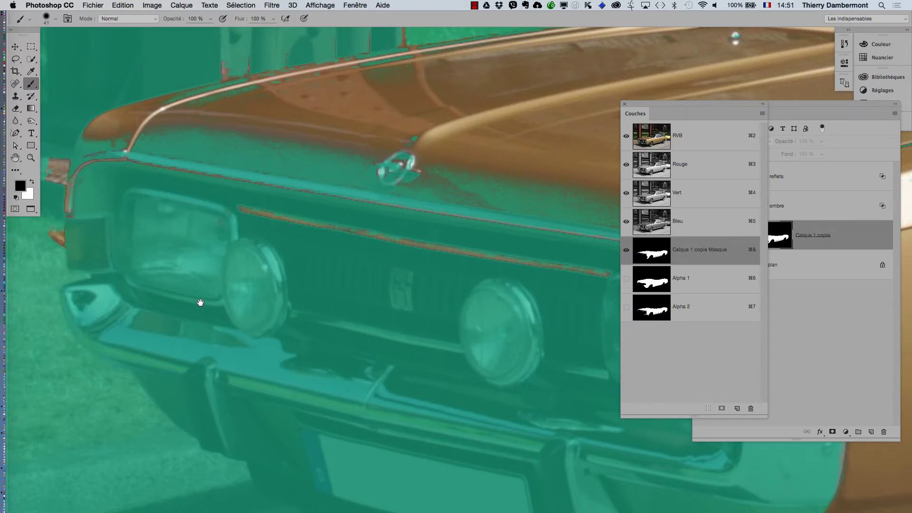
left_click_drag(54, 209, 97, 250)
mouse_move(96, 211)
left_mouse_down()
mouse_move(88, 251)
mouse_move(86, 180)
mouse_move(76, 180)
mouse_move(74, 258)
mouse_move(94, 309)
mouse_move(110, 302)
mouse_move(96, 278)
left_mouse_up()
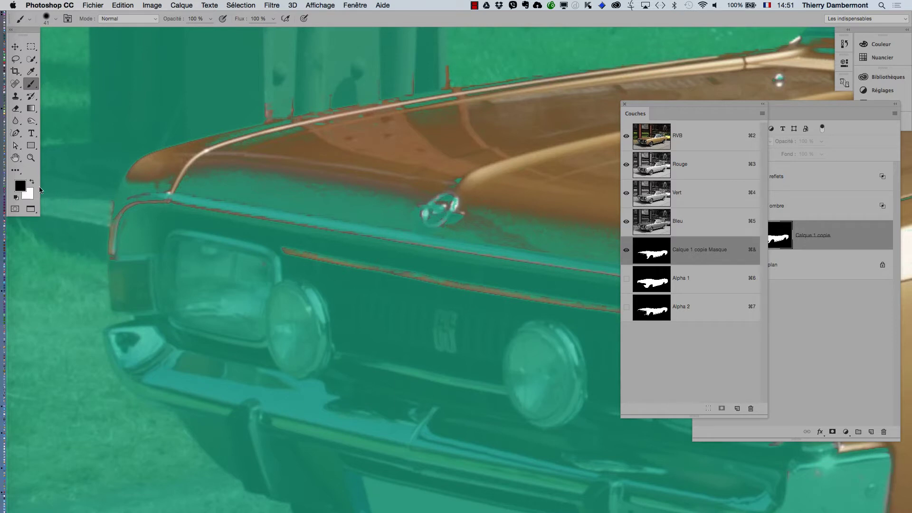
Step: Move the channels list off the car and close the layers list to free up the canvas
left_click_drag(648, 109, 136, 345)
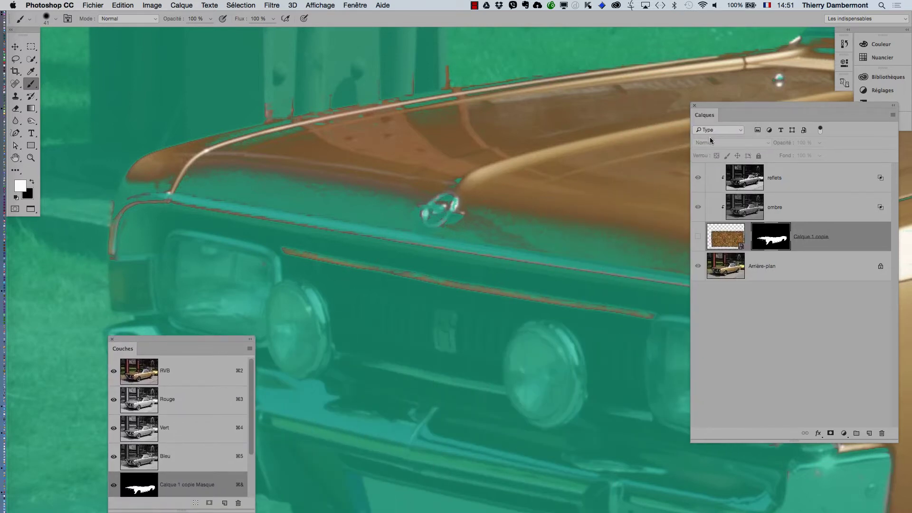
left_click_drag(723, 108, 630, 381)
left_click_drag(216, 338, 128, 316)
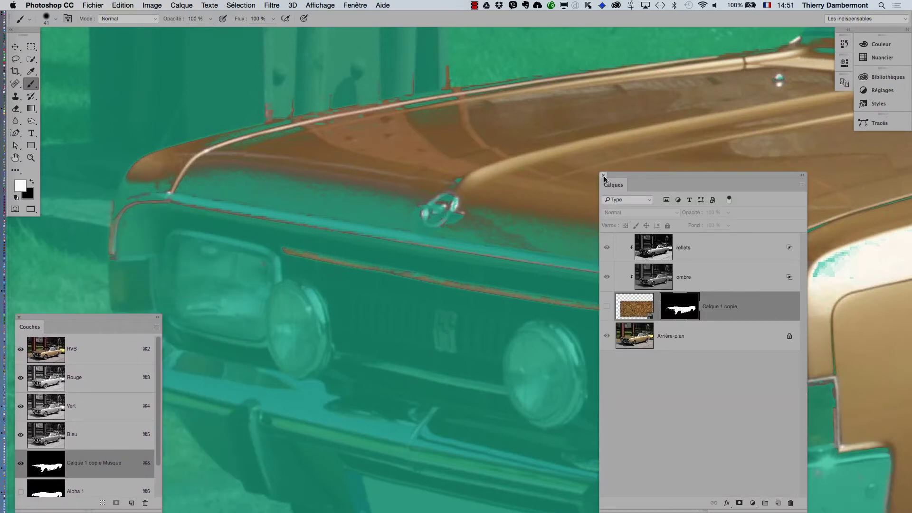
left_click(603, 175)
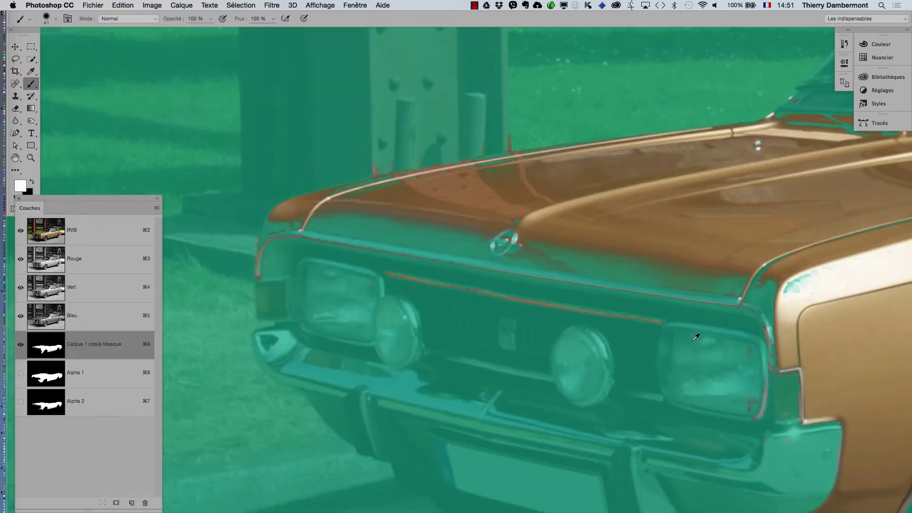
Step: Toggle the Calque 1 copie Masque overlay off and on to compare the mask with the photo along the sill
scroll(696, 337, "down", 3)
left_click_drag(696, 338, 480, 346)
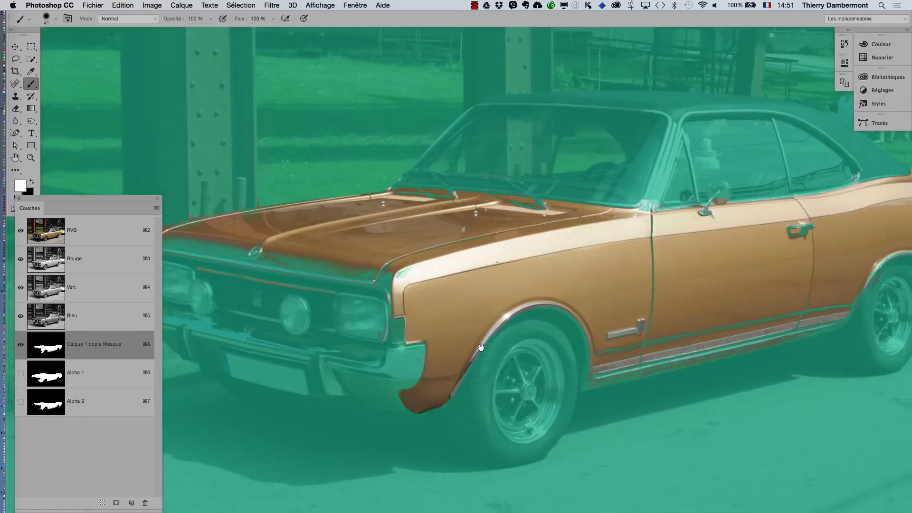
left_click_drag(610, 392, 383, 318)
scroll(369, 296, "up", 3)
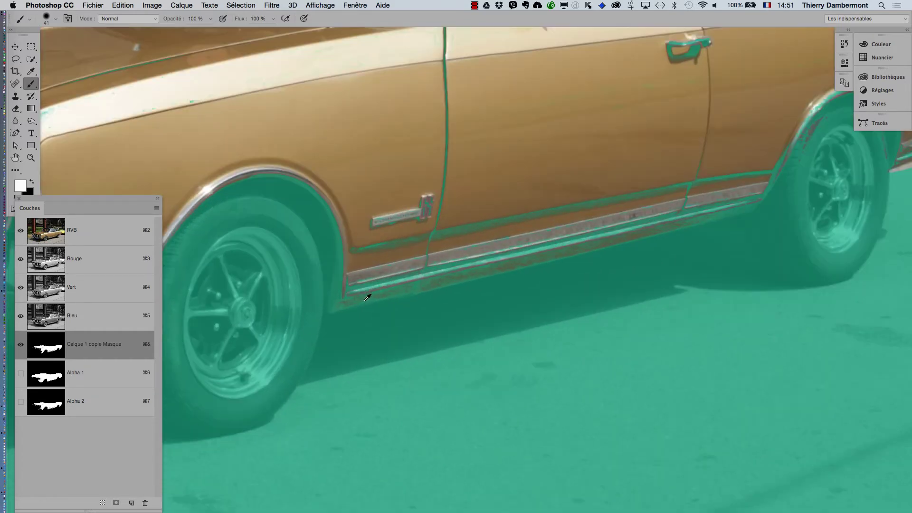
scroll(367, 299, "up", 1)
scroll(367, 305, "up", 1)
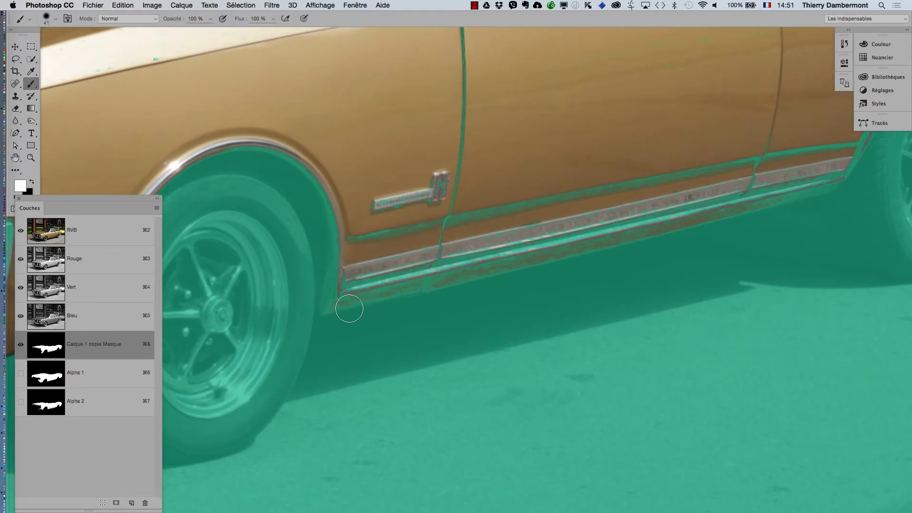
left_click(21, 348)
key("x")
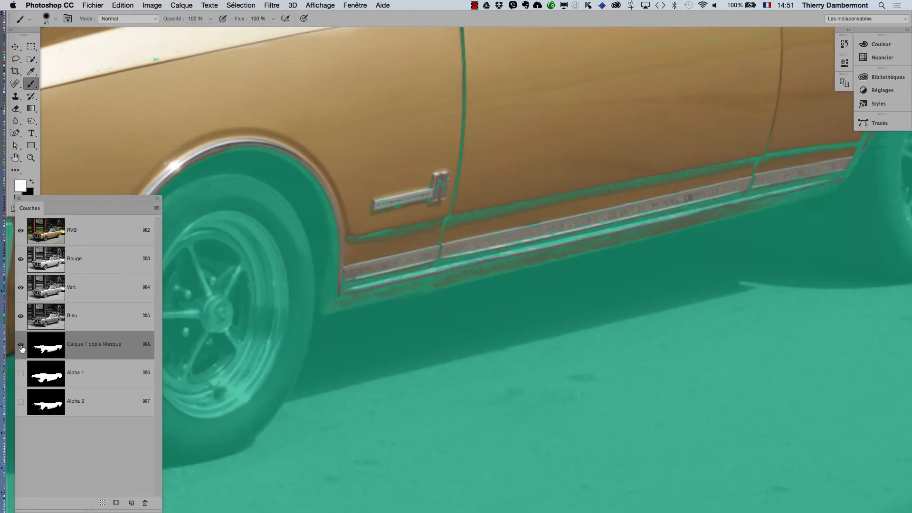
left_click(21, 348)
key("x")
left_click(21, 348)
key("x")
left_click(20, 348)
key("x")
left_click(21, 348)
left_click(21, 348)
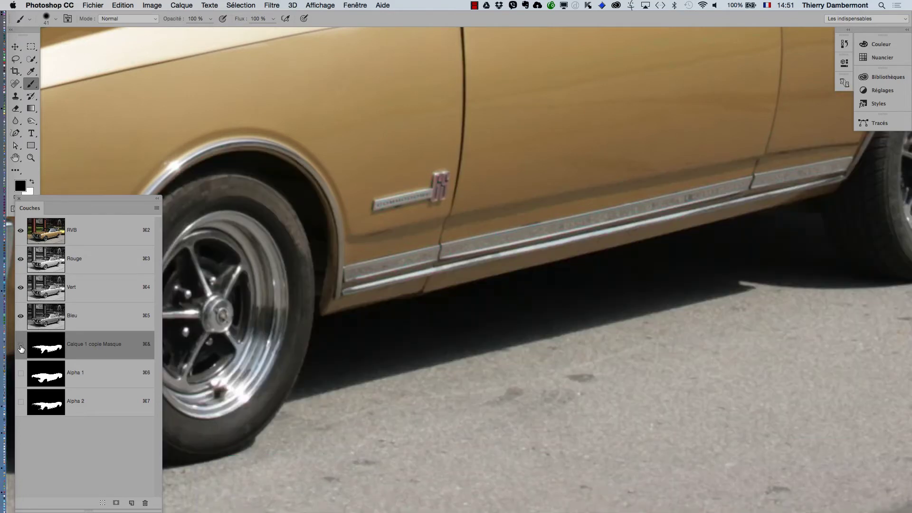
left_click(21, 348)
key("x")
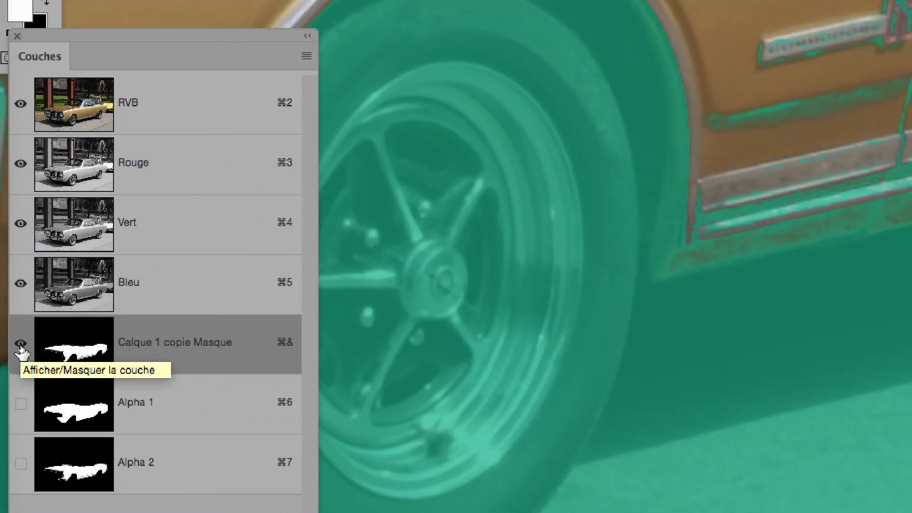
left_click(21, 349)
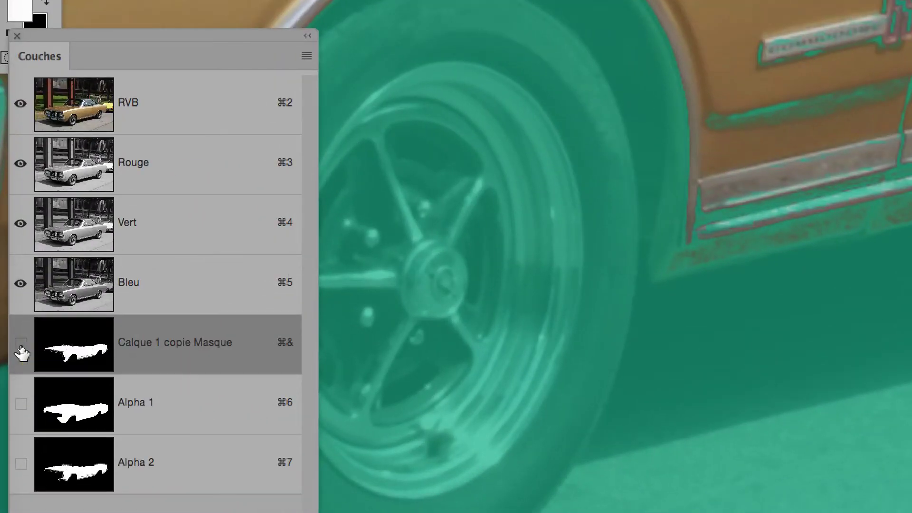
left_click(21, 350)
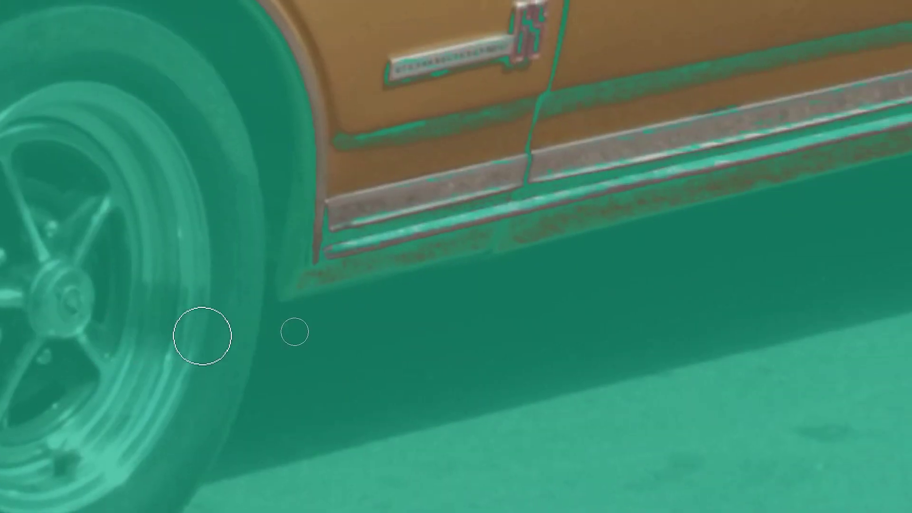
Step: Paint straight white strokes along the body sill below the chrome trim between both wheels, using a 15 px brush with 48% hardness
left_click_drag(848, 360, 823, 359)
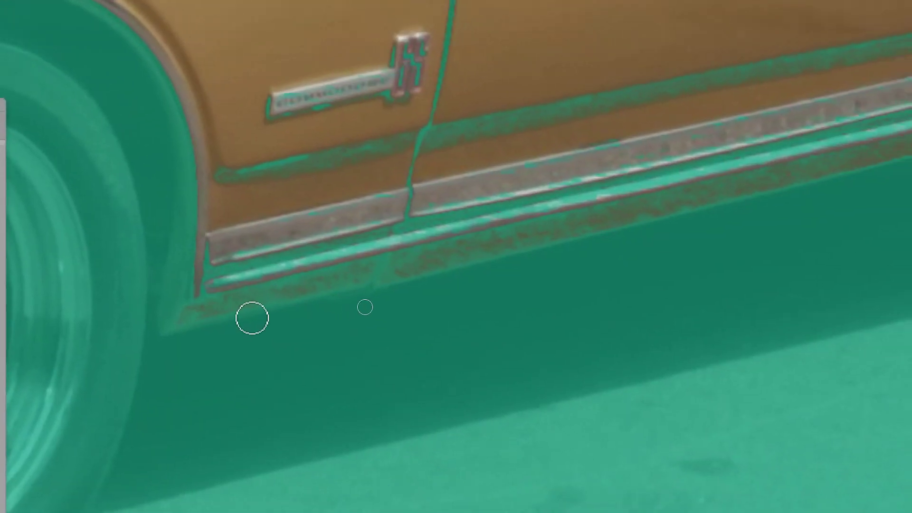
left_click_drag(421, 364, 415, 366)
left_click_drag(251, 326, 254, 326)
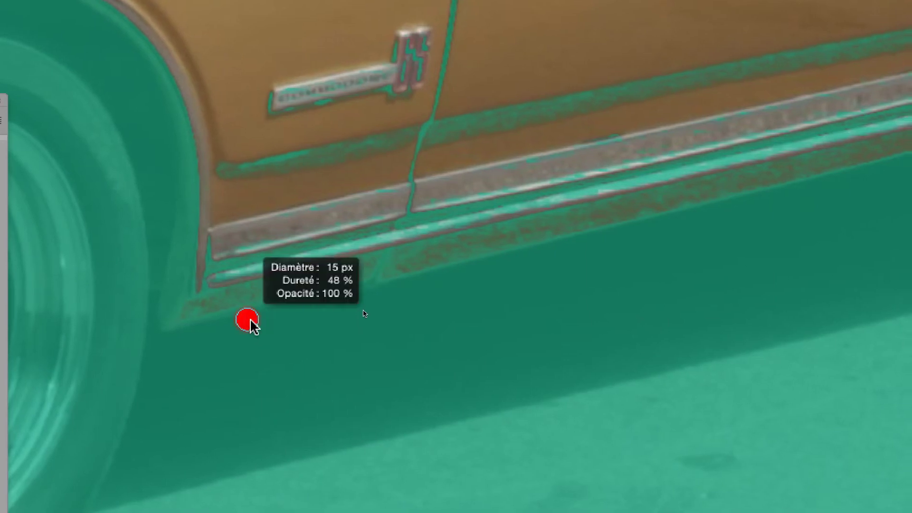
left_click_drag(392, 271, 396, 269)
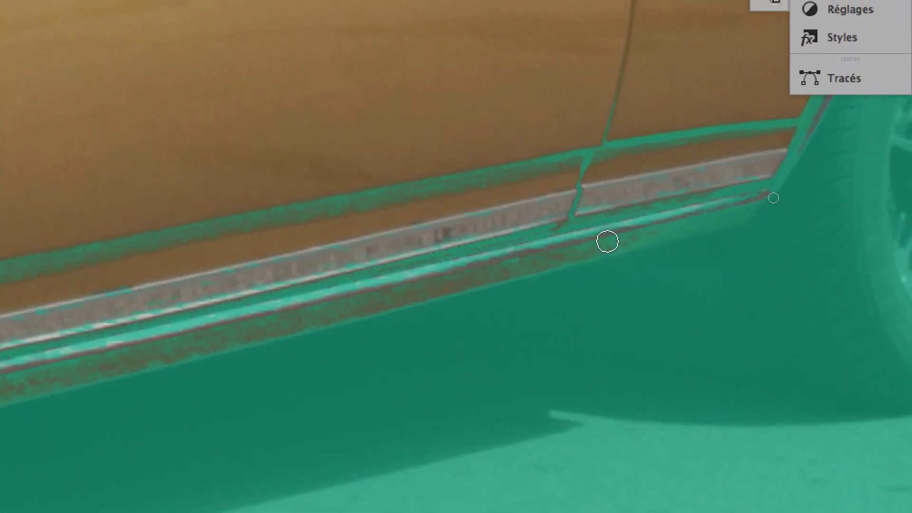
left_click(748, 233, "shift")
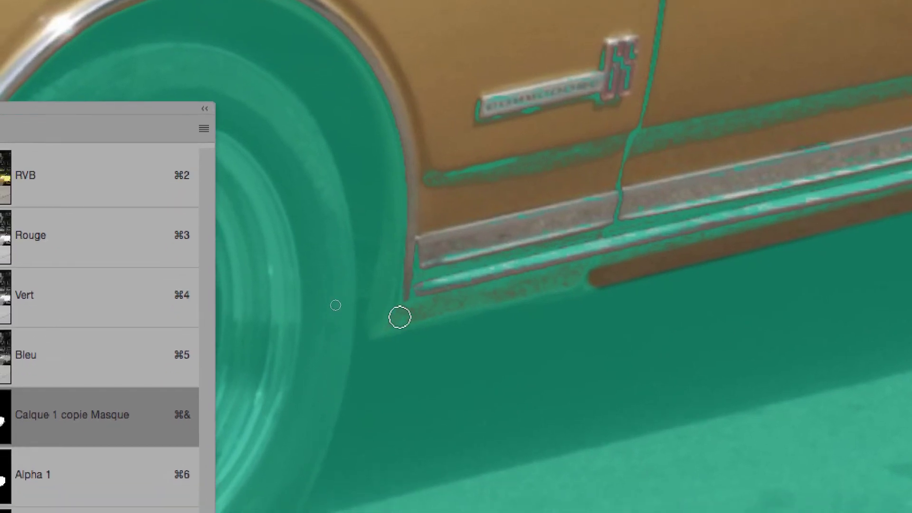
left_click(389, 349)
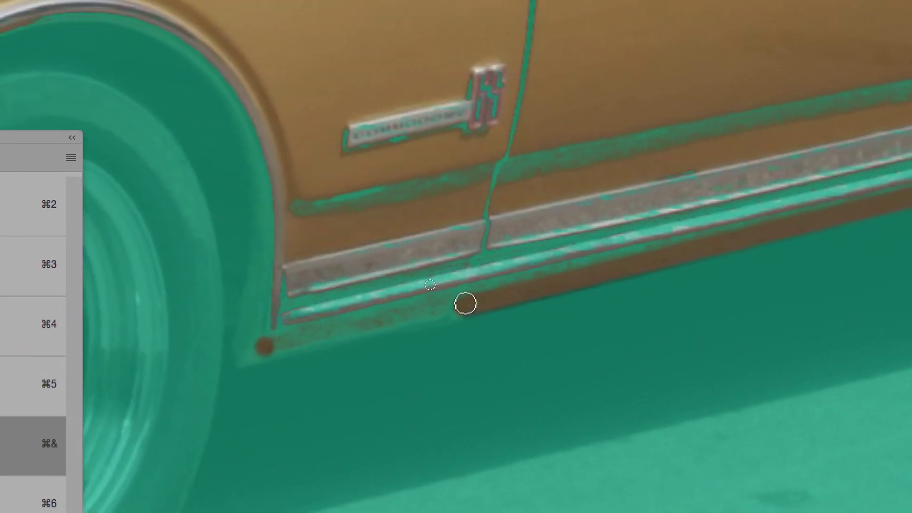
left_click(465, 303, "shift")
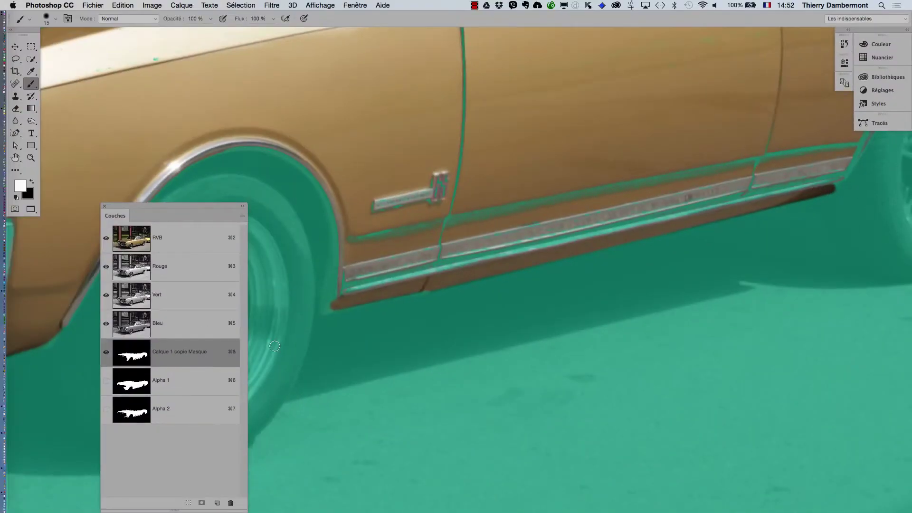
Step: Compare the mask with the photo, and paint straight black strokes over the chrome sill trim between the wheels with a 15 px brush
left_click(107, 353)
left_click(106, 353)
key("x")
left_click(104, 354)
left_click(106, 353)
key("x")
left_click(32, 183)
left_click(752, 181, "shift")
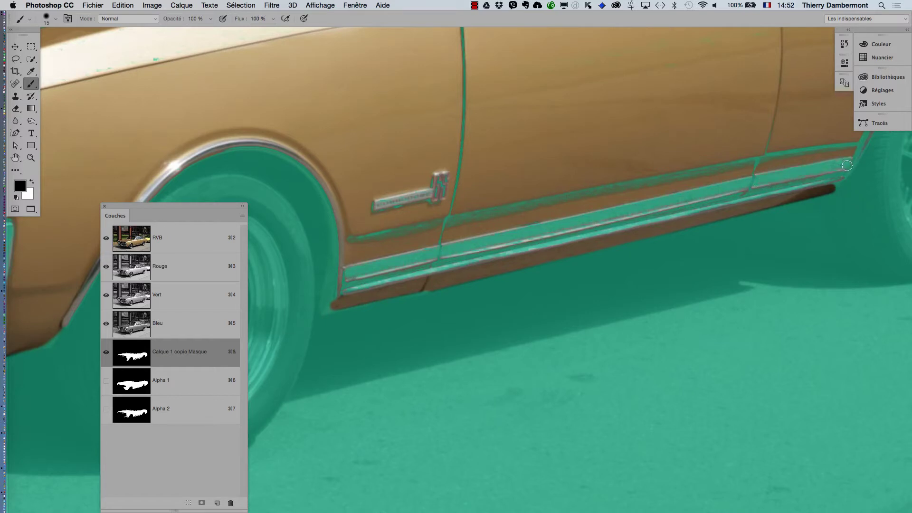
left_click(448, 253, "shift")
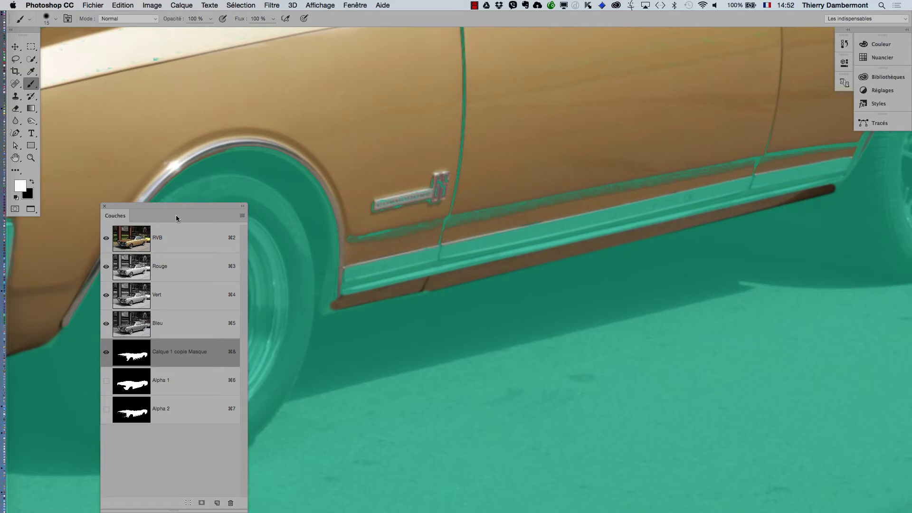
Step: Paint a straight white stroke with a 29 px brush along the body crease above the chrome sill trim, from front wheel arch to rear
left_click_drag(409, 272, 424, 272)
left_click(359, 239)
left_click(845, 142, "shift")
mouse_move(648, 197)
left_mouse_down()
mouse_move(626, 199)
mouse_move(636, 199)
left_mouse_up()
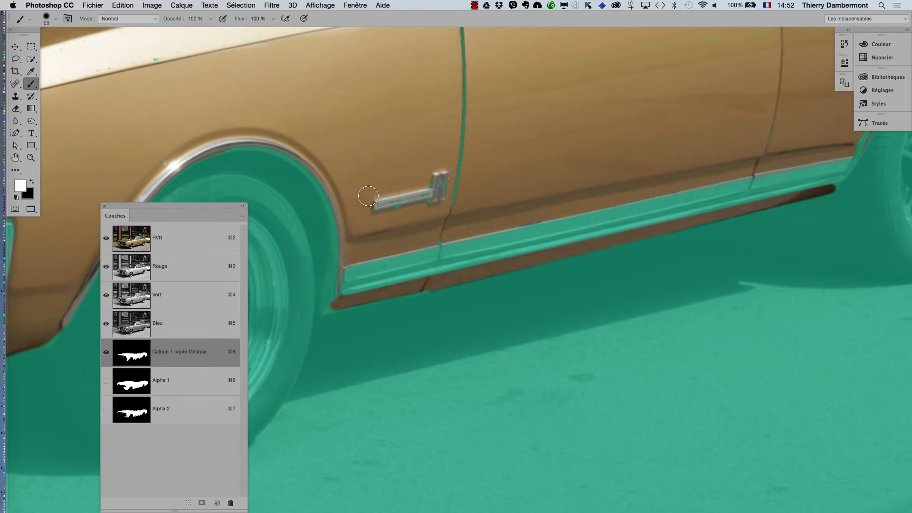
Step: Paint black over the whole Commodore badge on the front fender, lettering bar and emblem included, using an 8 px brush
left_click(428, 188)
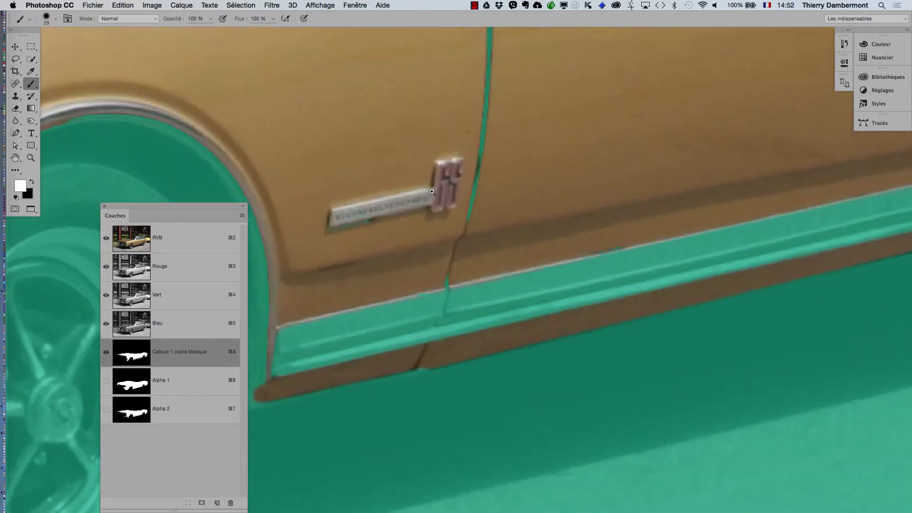
left_click_drag(361, 231, 357, 233)
left_click(32, 182)
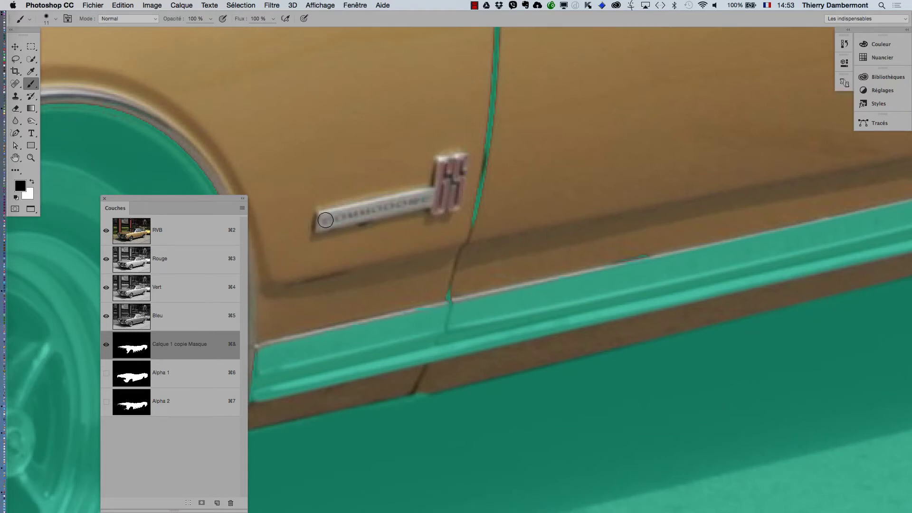
left_click(325, 219)
left_click_drag(356, 247, 351, 246)
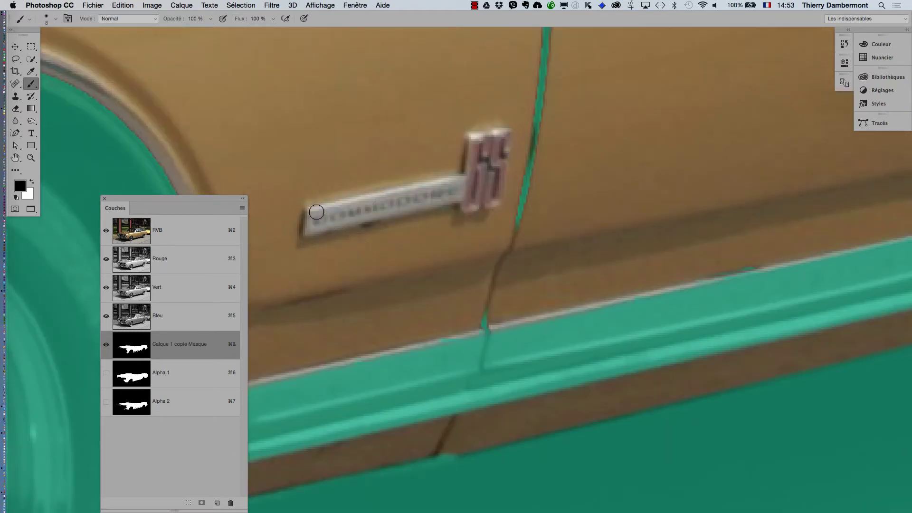
left_click(466, 179, "shift")
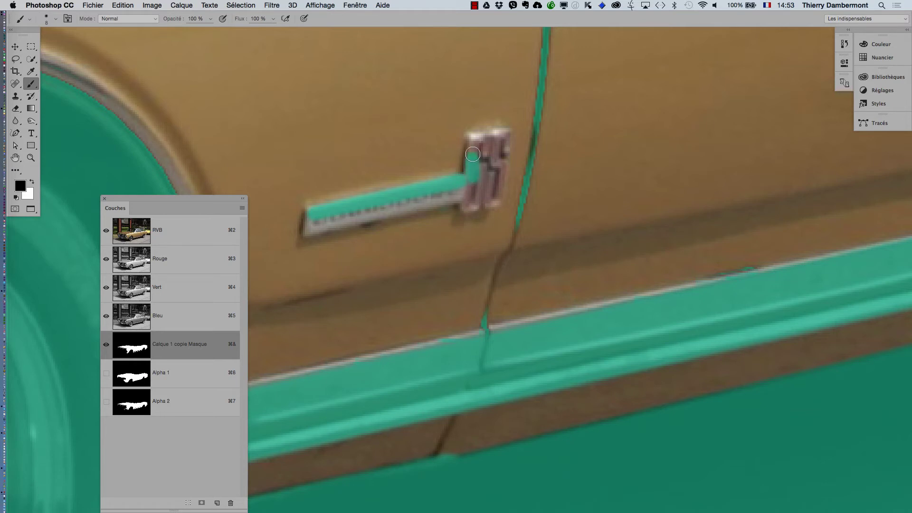
left_click(502, 147, "shift")
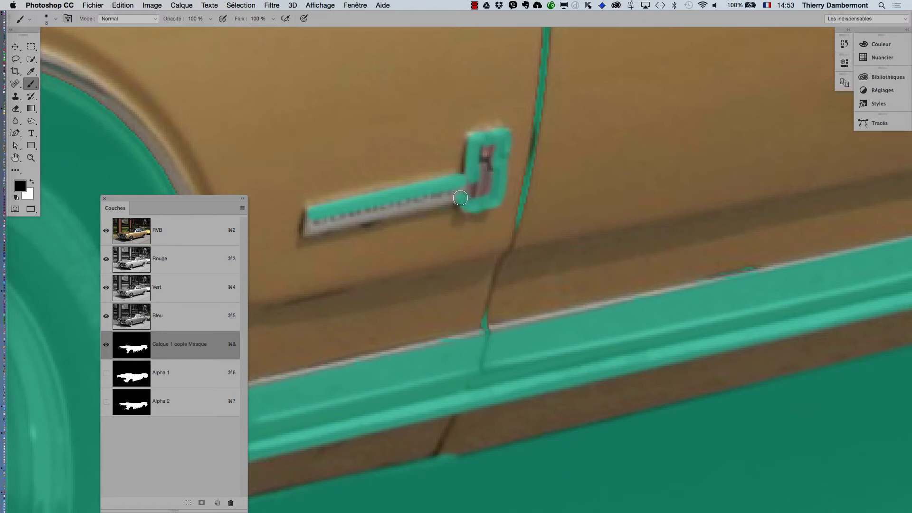
left_click(310, 229, "shift")
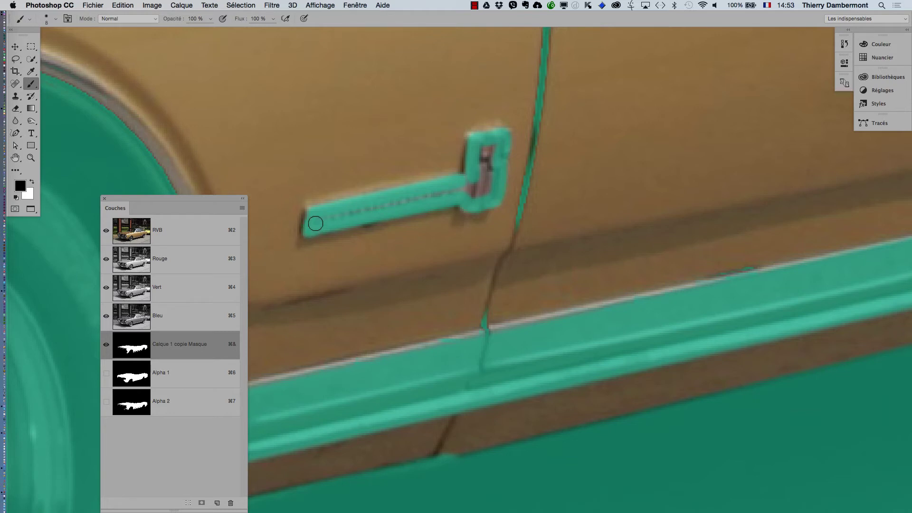
mouse_move(446, 190)
left_mouse_down()
mouse_move(485, 185)
mouse_move(468, 189)
mouse_move(479, 192)
mouse_move(481, 159)
left_mouse_up()
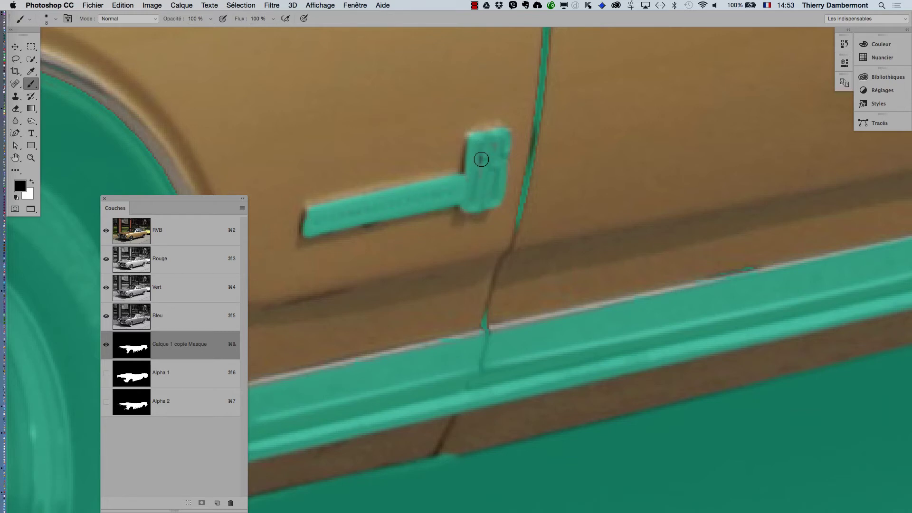
Step: Paint white along the vertical gap between the front fender and the door, using a 26 px brush
left_click(492, 199, "alt")
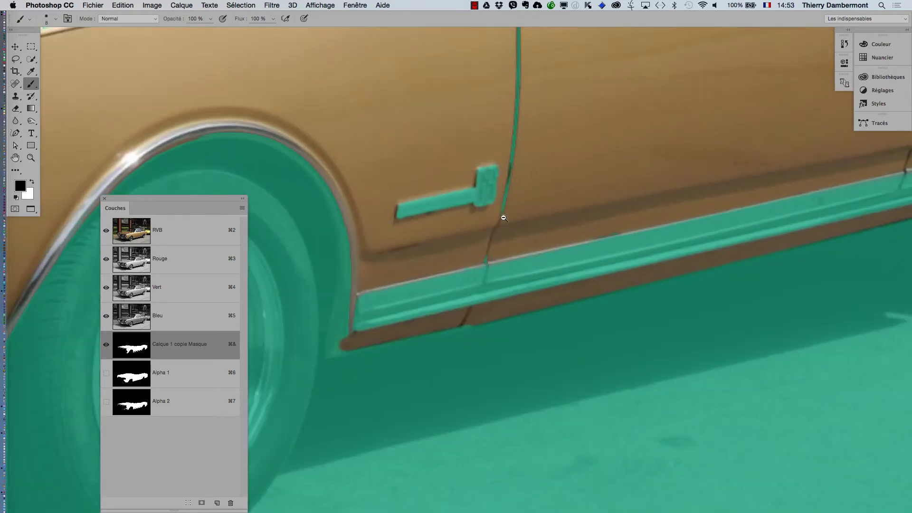
left_click_drag(533, 210, 531, 300)
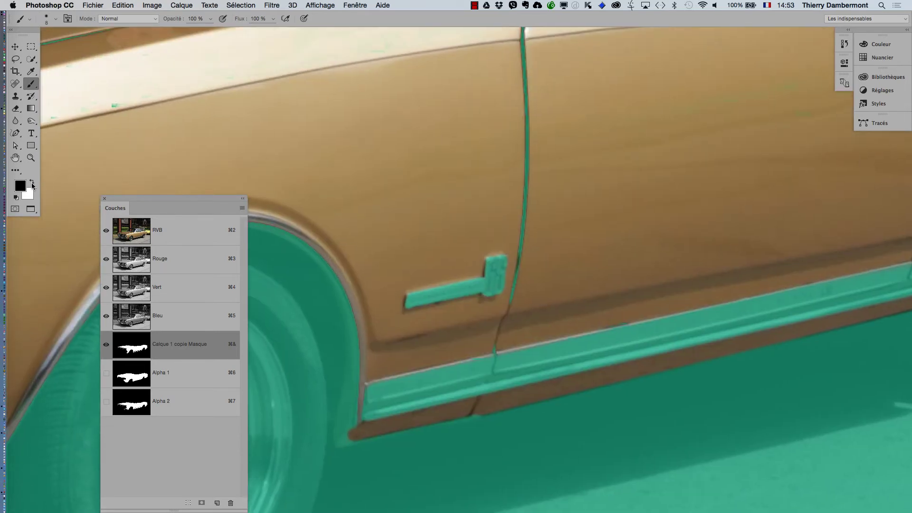
left_click_drag(373, 166, 401, 174)
mouse_move(575, 207)
left_mouse_down()
mouse_move(572, 253)
mouse_move(541, 297)
mouse_move(531, 392)
mouse_move(518, 350)
mouse_move(518, 322)
mouse_move(532, 323)
mouse_move(523, 324)
mouse_move(518, 257)
mouse_move(523, 58)
left_mouse_up()
key("x")
key("x")
key("x")
Step: Paint black over the door mirror and the lower window edge with a 26 px brush, and over the mirror's foot with a 10 px brush
mouse_move(543, 162)
left_mouse_down()
mouse_move(555, 195)
mouse_move(526, 363)
left_mouse_up()
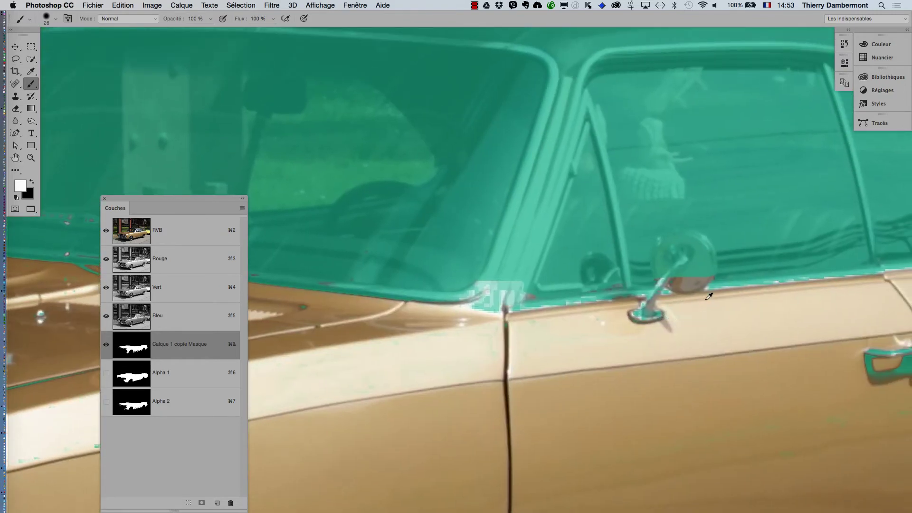
scroll(708, 296, "up", 3)
key("x")
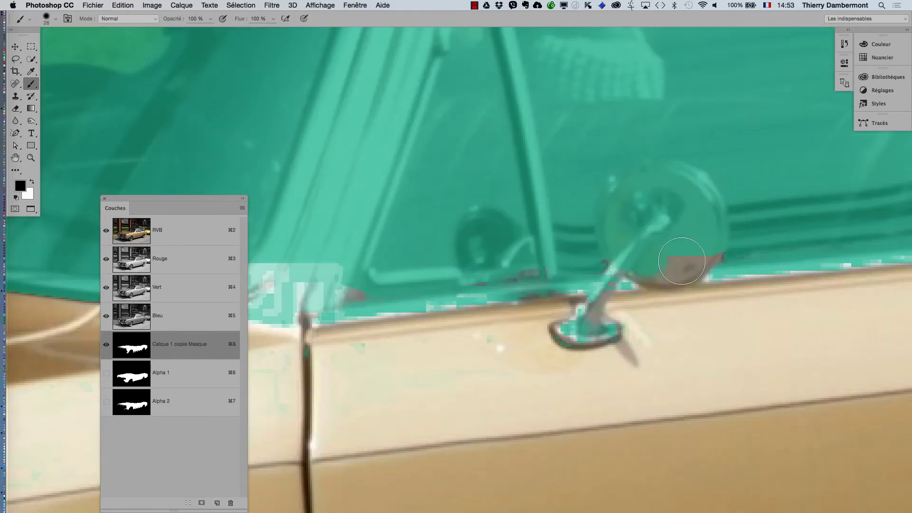
mouse_move(682, 260)
left_mouse_down()
mouse_move(655, 265)
mouse_move(598, 247)
mouse_move(604, 266)
mouse_move(387, 299)
mouse_move(439, 293)
left_mouse_up()
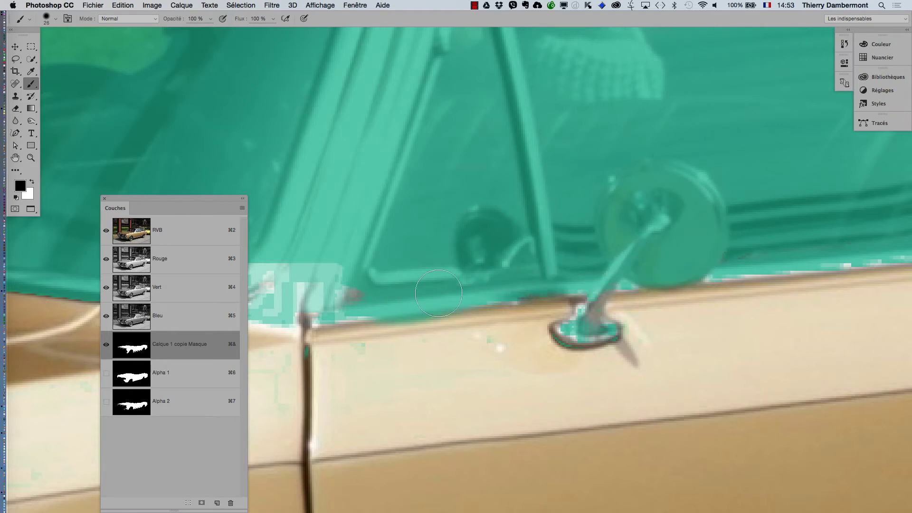
left_click_drag(589, 337, 573, 339, "ctrl+alt")
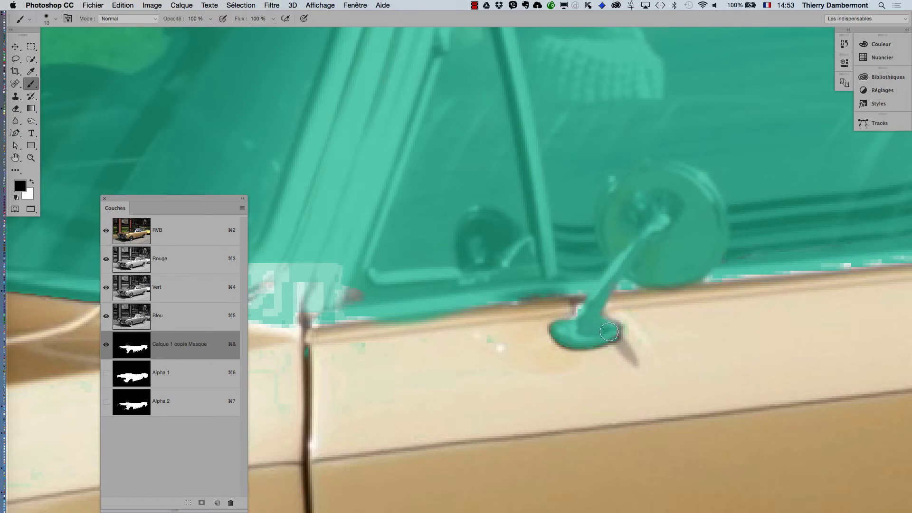
Step: Paint black over the base of the windshield pillar with a 25 px brush, and touch up the adjoining fender corner in white
left_click(570, 348, "alt")
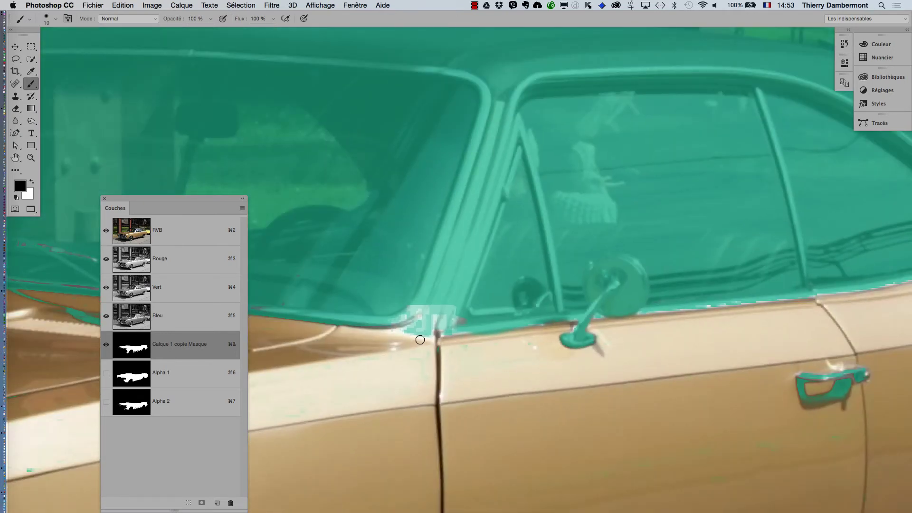
key("x")
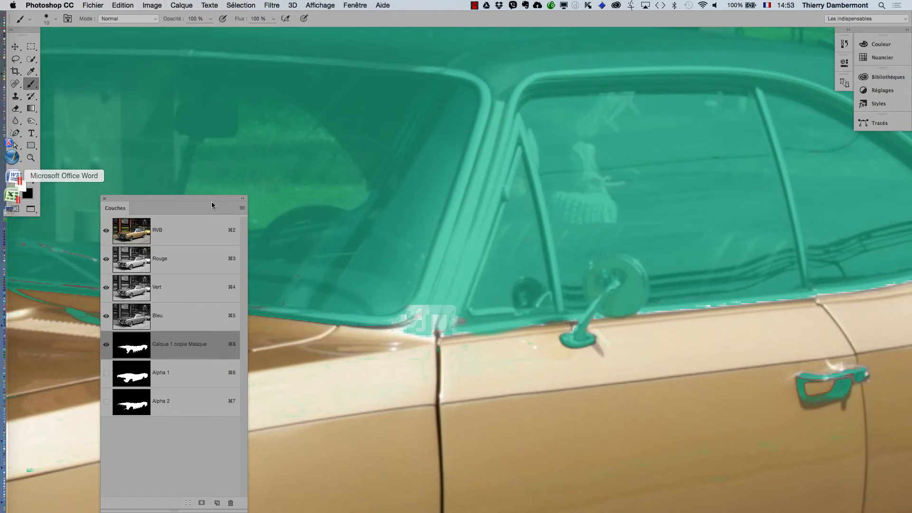
left_click(106, 347)
left_click(106, 347)
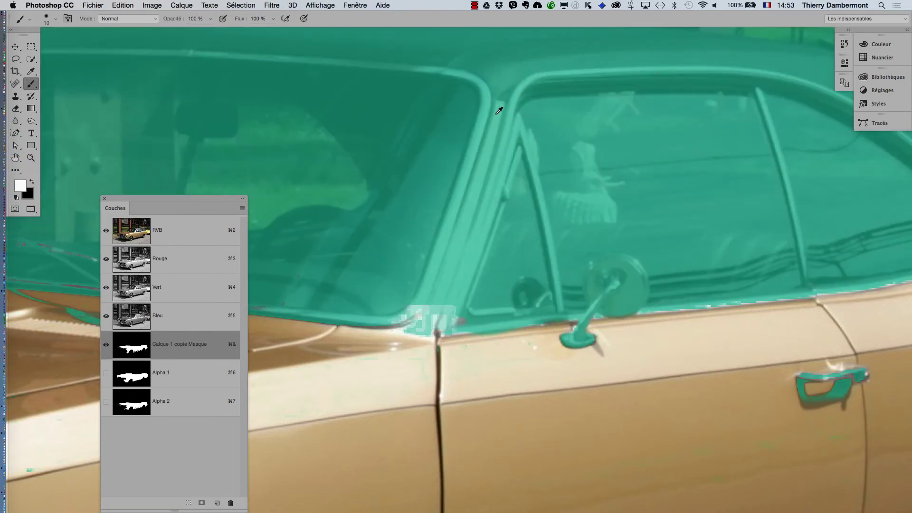
mouse_move(477, 318)
left_mouse_down()
mouse_move(535, 298)
mouse_move(480, 297)
mouse_move(492, 288)
left_mouse_up()
key("x")
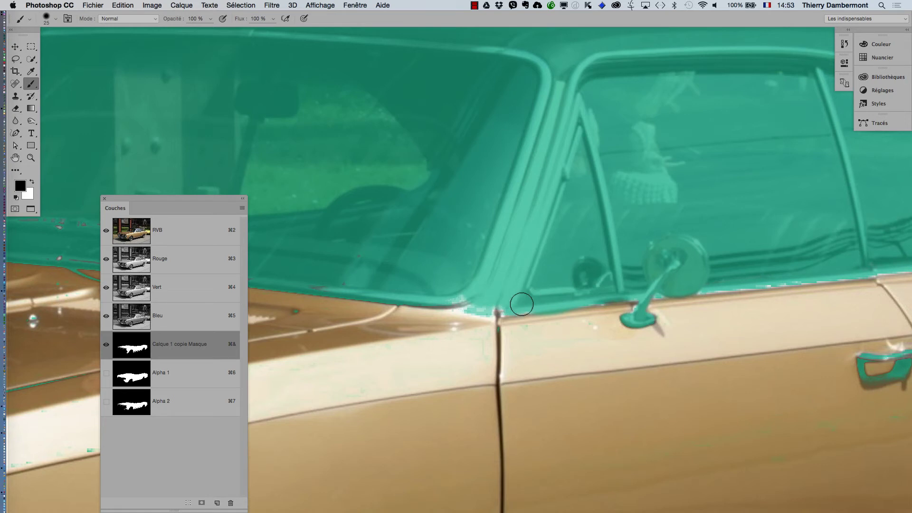
key("x")
mouse_move(481, 315)
left_mouse_down()
mouse_move(460, 323)
mouse_move(448, 298)
left_mouse_up()
key("x")
Step: Paint black over the stray wiper traces on the windshield and over both wiper pivots, using a 12 px brush for the far pivot
mouse_move(554, 323)
left_mouse_down()
mouse_move(638, 332)
mouse_move(765, 305)
left_mouse_up()
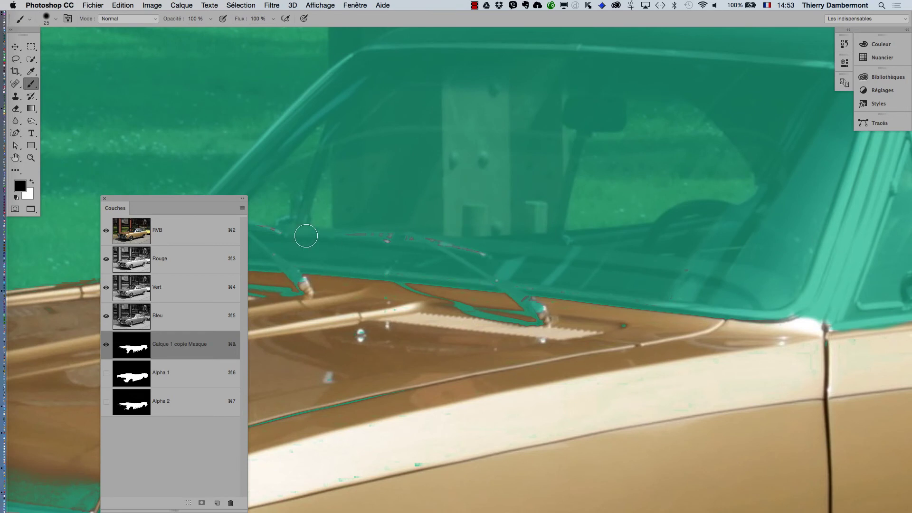
mouse_move(513, 318)
left_mouse_down()
mouse_move(665, 346)
mouse_move(723, 350)
mouse_move(729, 339)
mouse_move(690, 344)
left_mouse_up()
scroll(739, 347, "up", 1)
left_click_drag(454, 305, 451, 305)
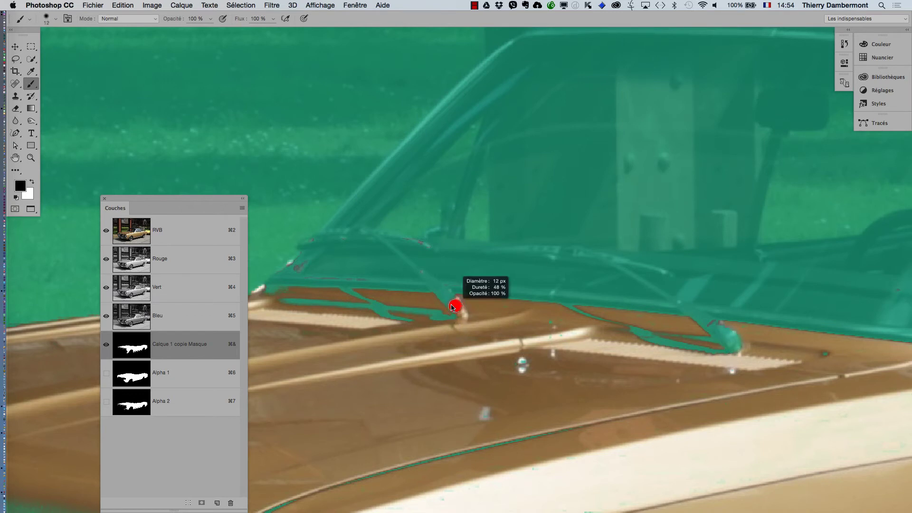
Step: Paint white over the hood areas below both wipers with a 21 px brush, and black over the stray spots at the windshield's far lower corner
key("x")
left_click_drag(452, 350, 458, 350)
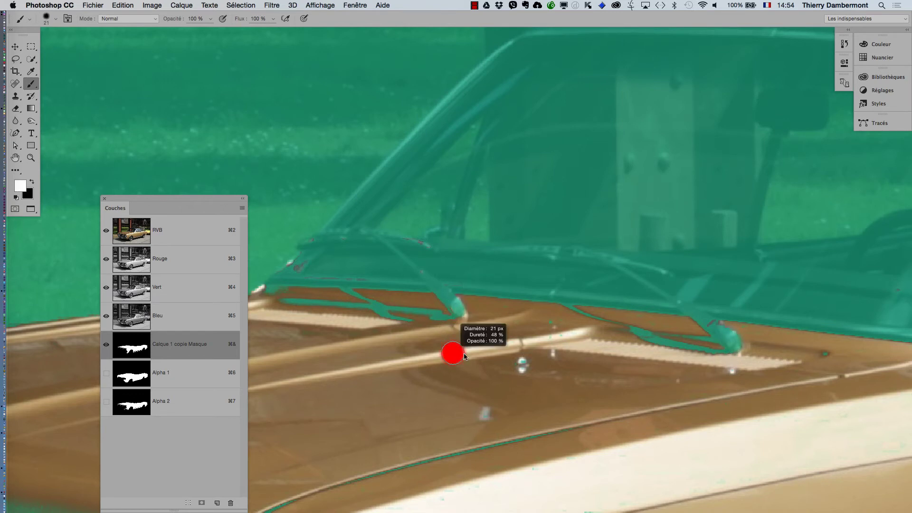
mouse_move(449, 317)
left_mouse_down()
mouse_move(353, 305)
mouse_move(279, 313)
mouse_move(267, 302)
mouse_move(331, 300)
left_mouse_up()
mouse_move(641, 335)
left_mouse_down()
mouse_move(561, 326)
mouse_move(693, 349)
left_mouse_up()
key("x")
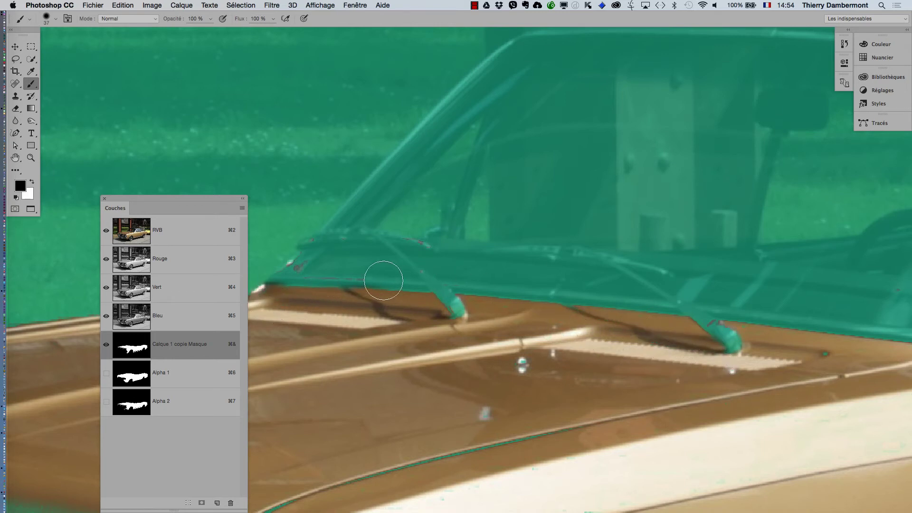
mouse_move(369, 257)
left_mouse_down()
mouse_move(373, 267)
mouse_move(295, 265)
left_mouse_up()
Step: Paint straight white strokes along the hood's front edge from the far corner to the near fender, using a 27 px brush
left_click(638, 291, "alt")
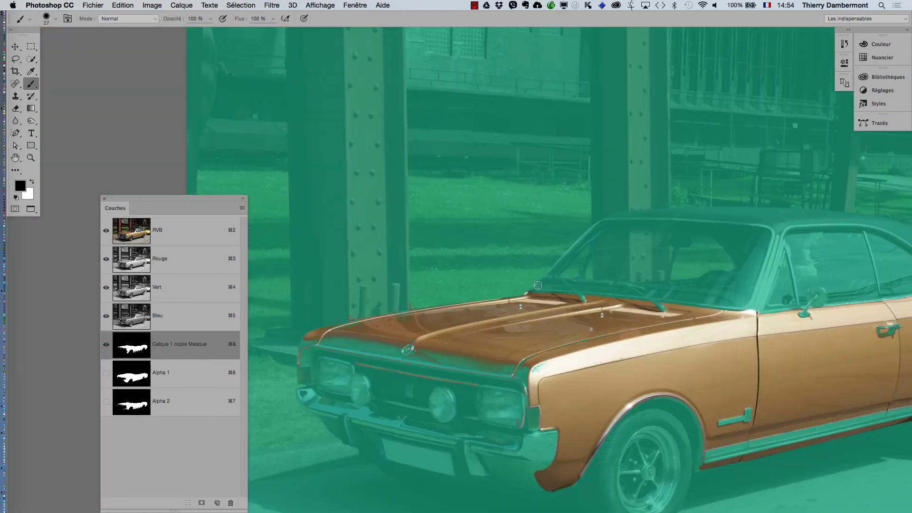
left_click_drag(663, 323, 641, 317)
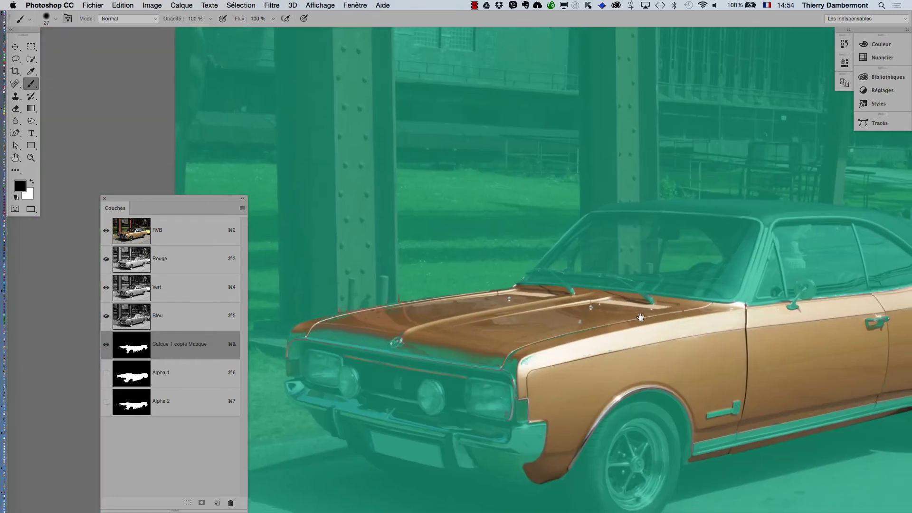
left_click(349, 345, "super")
key("x")
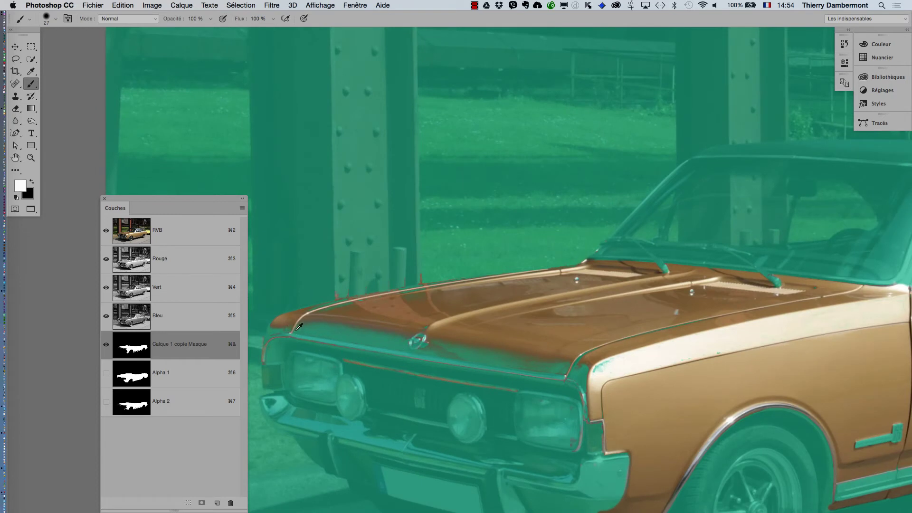
left_click(560, 370, "shift")
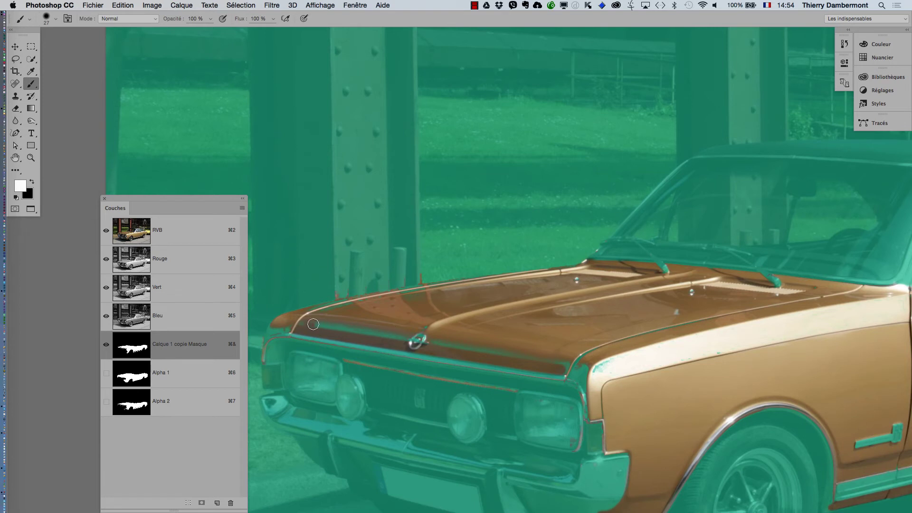
left_click(564, 361, "shift")
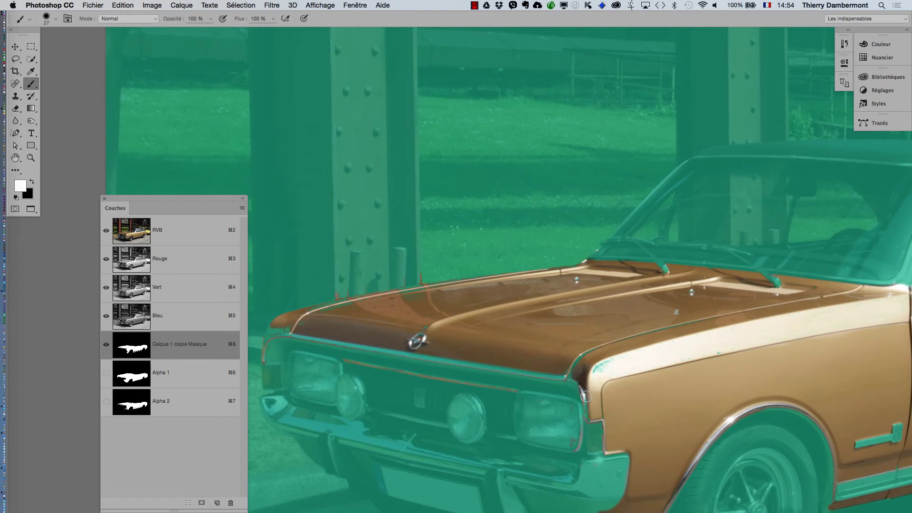
Step: Paint black over the stray orange line along the top of the grille between the headlights
scroll(347, 379, "up", 2)
key("x")
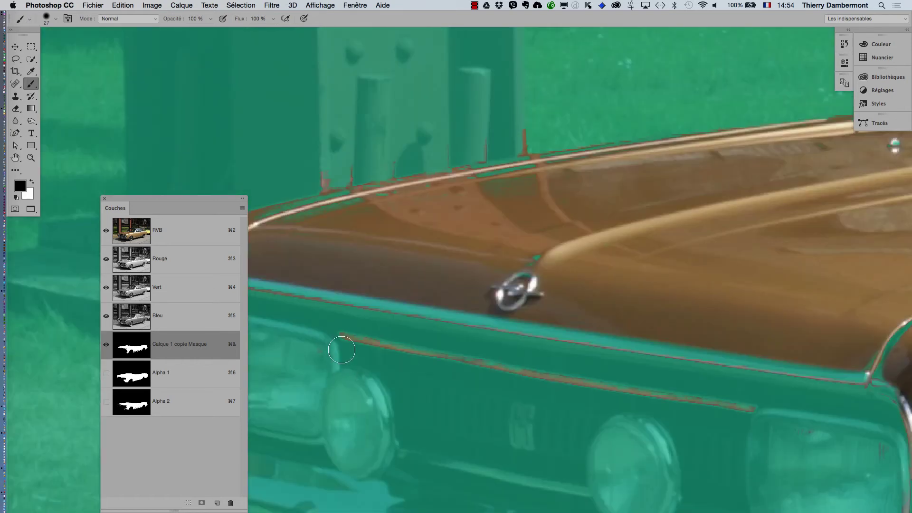
left_click_drag(519, 391, 617, 378)
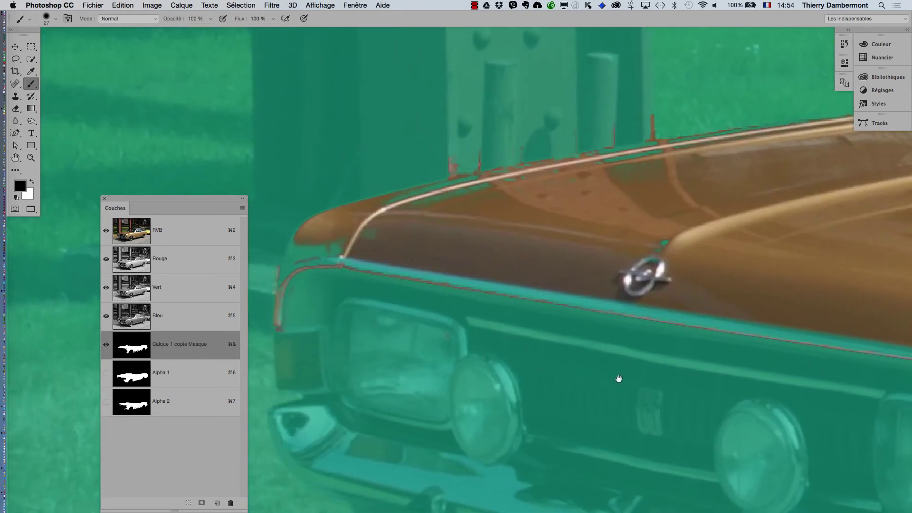
Step: Try to paint a straight white stroke along the strip below the hood's front edge
key("x")
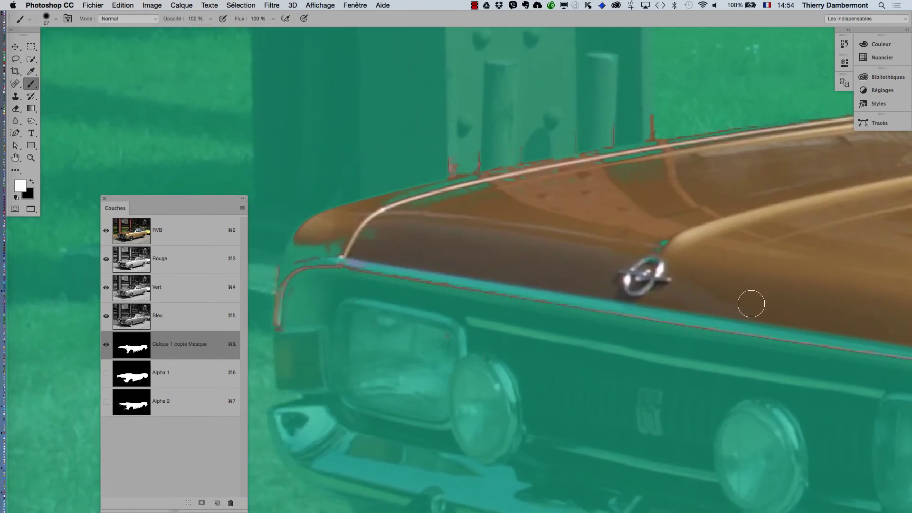
left_click(850, 334, "shift")
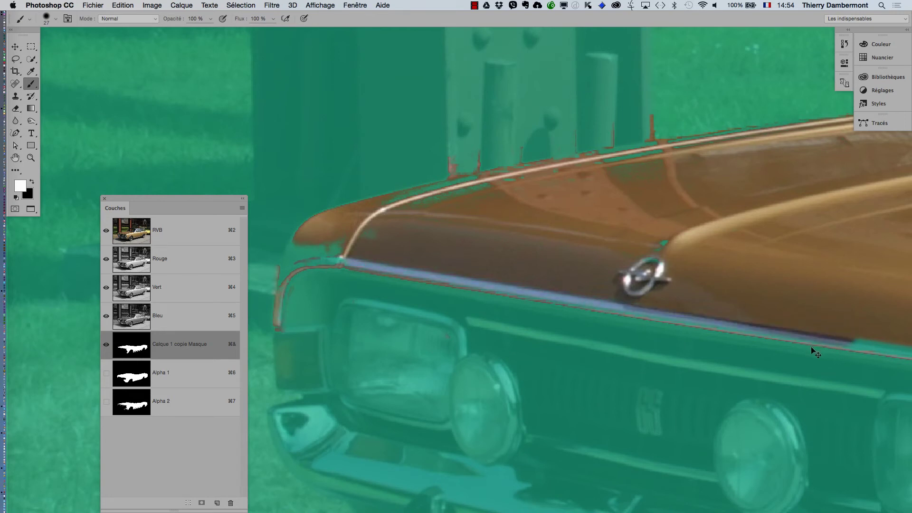
key("super+z")
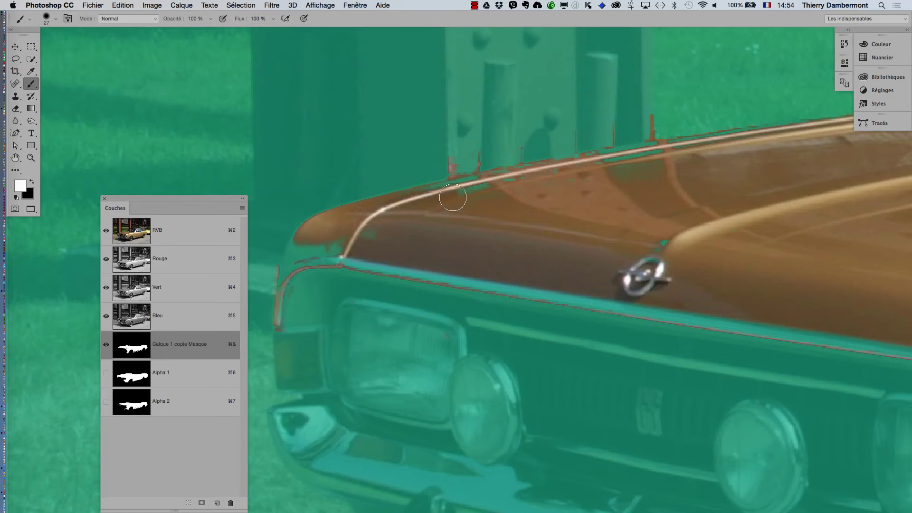
Step: Paint white along the hood's far edge with the 27 px brush, and black over the stray marks just above it
mouse_move(452, 197)
left_mouse_down()
mouse_move(660, 152)
mouse_move(782, 138)
mouse_move(803, 121)
left_mouse_up()
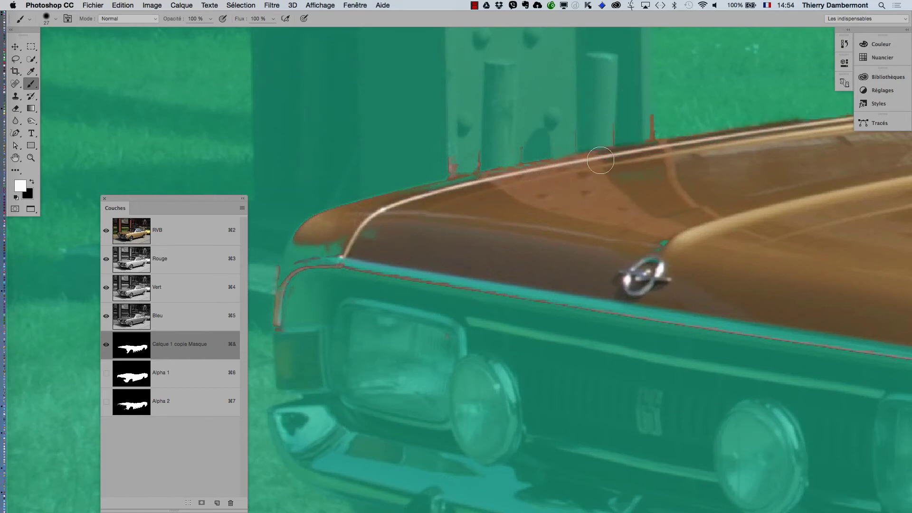
key("x")
mouse_move(460, 167)
left_mouse_down()
mouse_move(681, 117)
mouse_move(662, 126)
left_mouse_up()
Step: Undo the stray black stroke at the hood's far front corner and paint white over that corner with a smaller brush
mouse_move(387, 244)
left_mouse_down("ctrl+alt")
mouse_move(329, 244)
mouse_move(382, 235)
mouse_move(329, 245)
left_mouse_up("ctrl+alt")
key("x")
key("x")
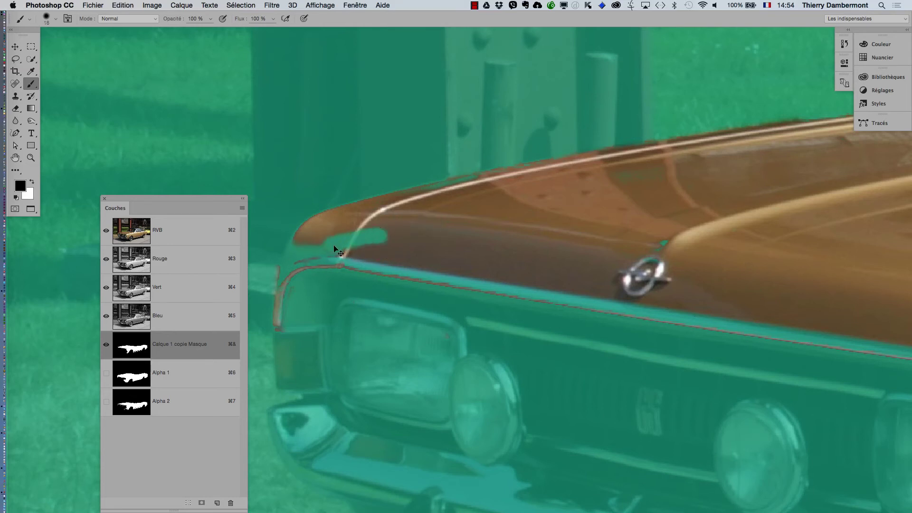
key("super+z")
key("x")
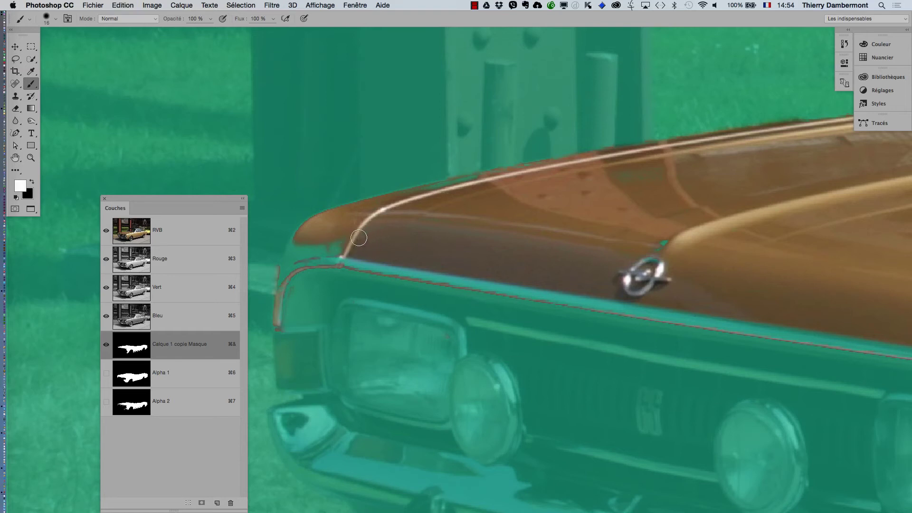
mouse_move(359, 237)
left_mouse_down()
mouse_move(299, 253)
mouse_move(304, 238)
mouse_move(311, 249)
mouse_move(302, 237)
mouse_move(281, 280)
mouse_move(325, 258)
left_mouse_up()
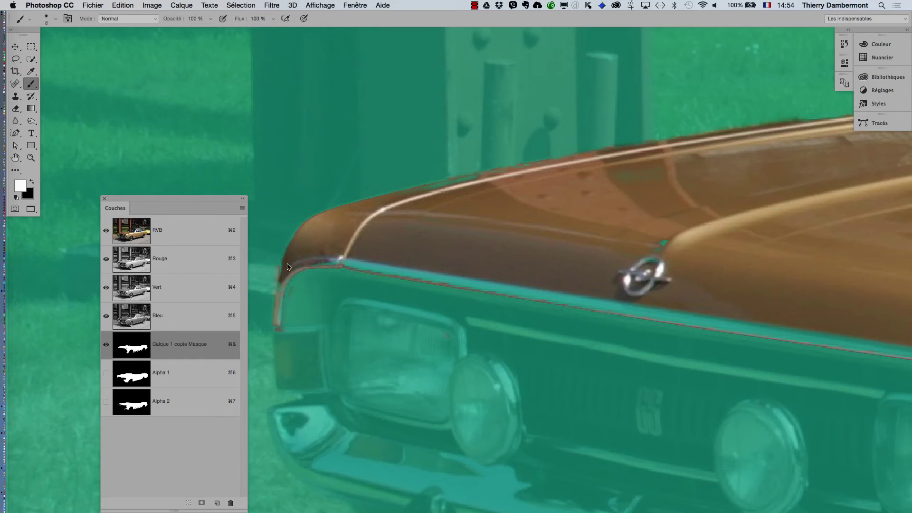
Step: Paint black with an 8 px brush over the chrome trim at the far front corner and straight along the line above the grille
key("x")
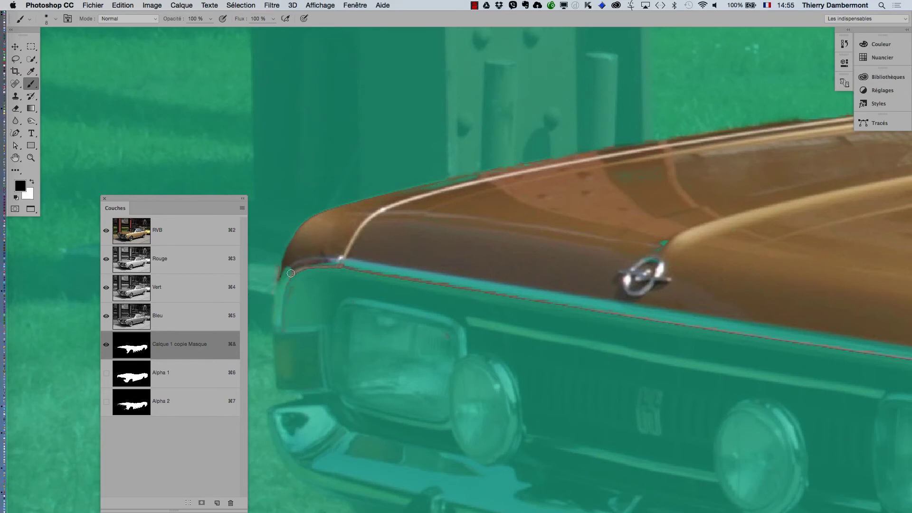
left_click_drag(348, 260, 306, 268)
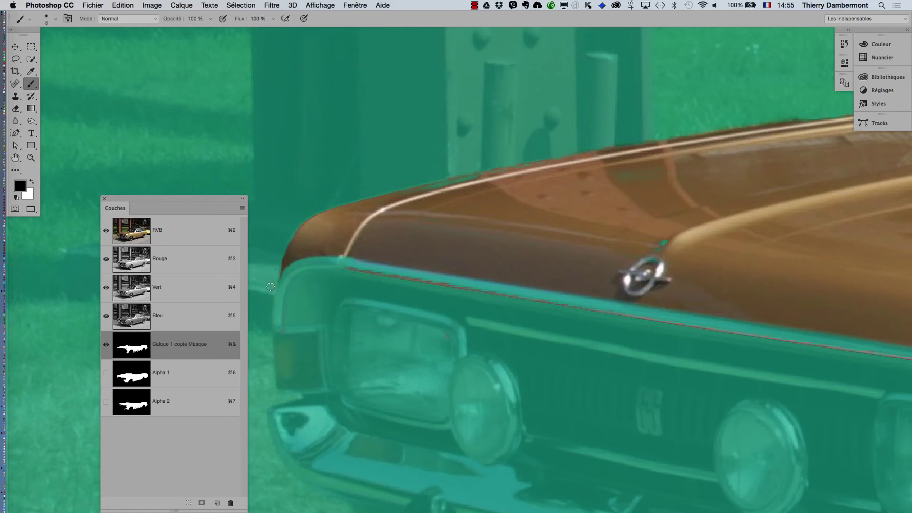
left_click(872, 360, "shift")
Step: Paint black over the chrome trim beside the near headlight, and over the stray spots on its glass with a 32 px brush
left_click_drag(767, 390, 496, 362)
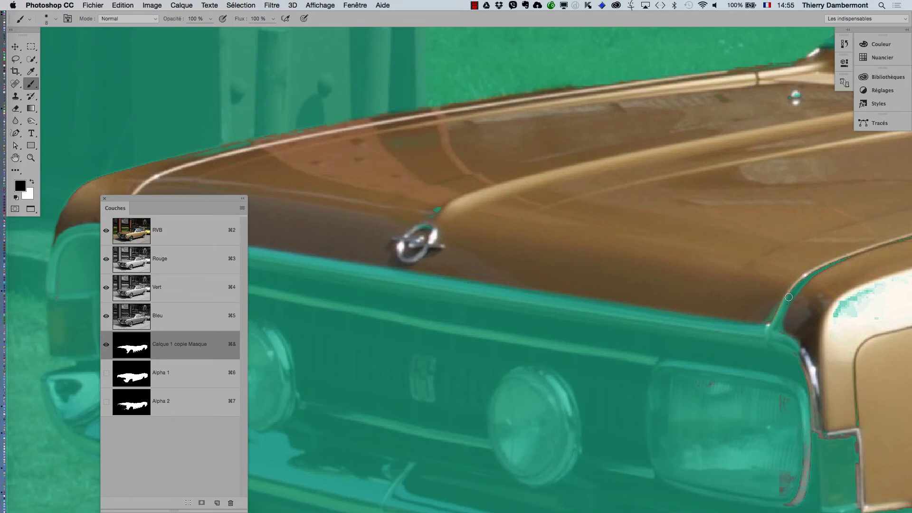
scroll(606, 320, "down", 3)
scroll(606, 320, "right", 5)
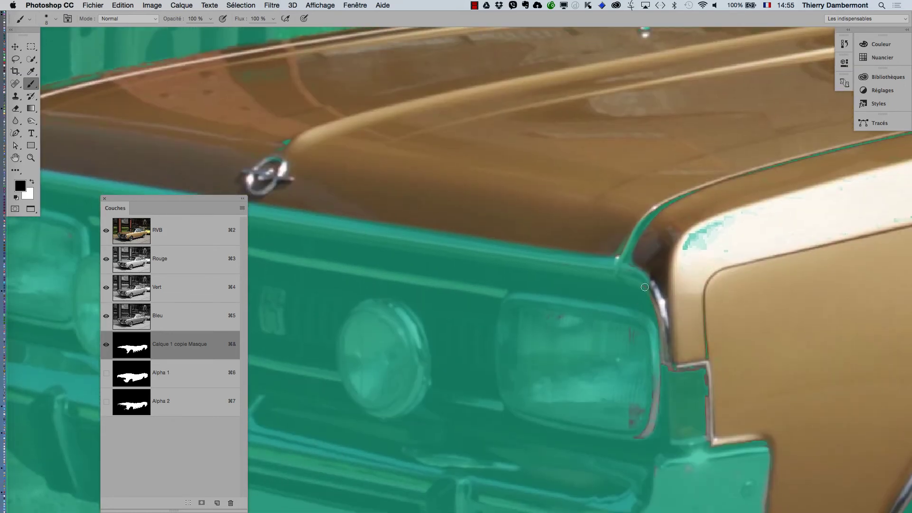
mouse_move(663, 322)
left_mouse_down()
mouse_move(660, 379)
mouse_move(648, 387)
left_mouse_up()
mouse_move(636, 407)
left_mouse_down()
mouse_move(637, 414)
mouse_move(653, 399)
mouse_move(638, 342)
left_mouse_up()
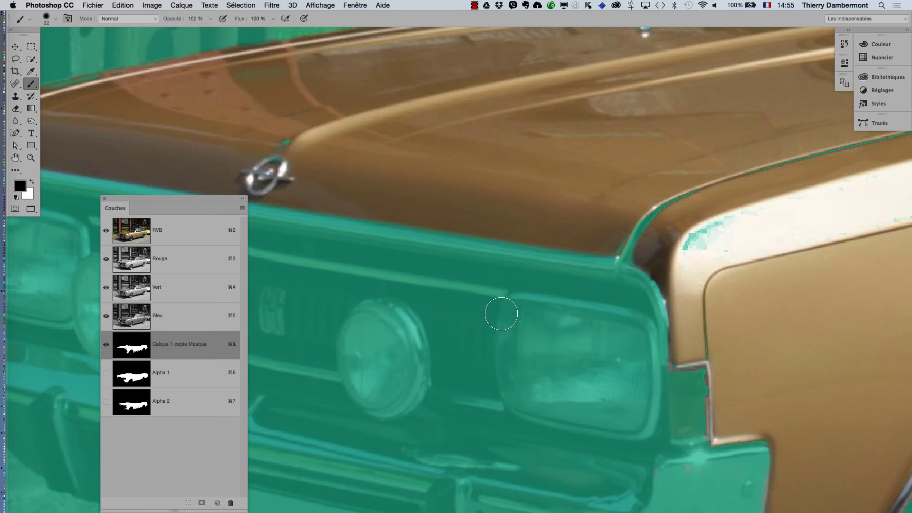
Step: Paint black over the stray spots around the near turn signal and bumper corner, using a 14 px brush for the edges
scroll(525, 350, "down", 2)
scroll(525, 350, "right", 3)
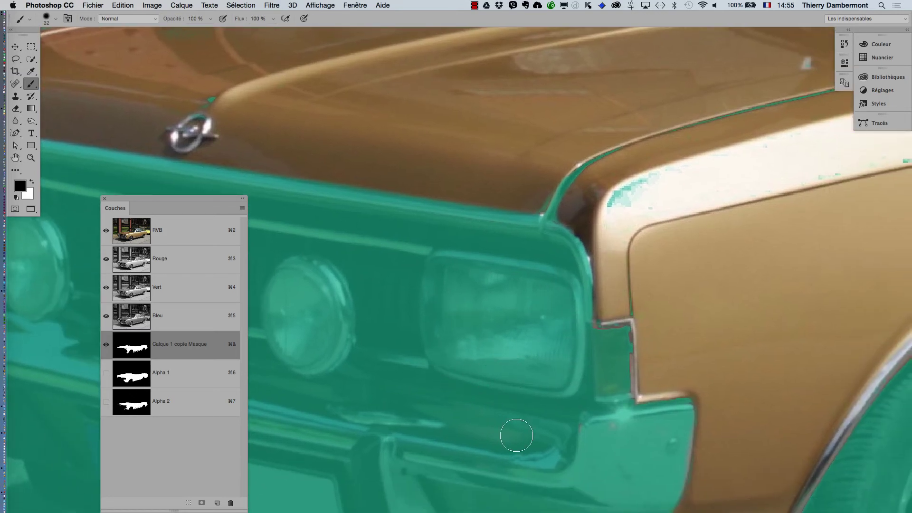
left_click_drag(577, 366, 573, 370)
scroll(597, 354, "up", 2)
mouse_move(589, 340)
left_mouse_down()
mouse_move(636, 316)
mouse_move(608, 317)
mouse_move(646, 312)
mouse_move(643, 416)
left_mouse_up()
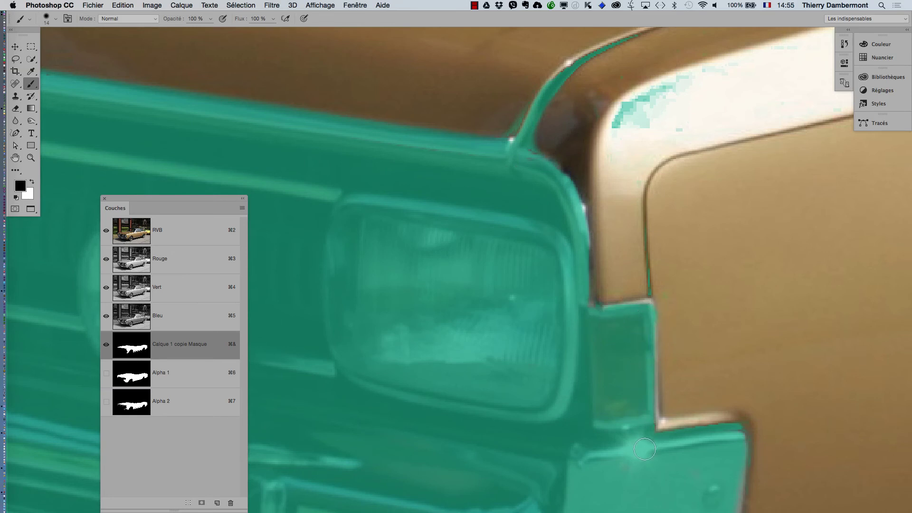
mouse_move(644, 449)
left_mouse_down()
mouse_move(718, 433)
mouse_move(741, 440)
mouse_move(725, 490)
left_mouse_up()
mouse_move(685, 405)
left_mouse_down()
mouse_move(666, 250)
mouse_move(672, 291)
mouse_move(705, 321)
mouse_move(694, 371)
left_mouse_up()
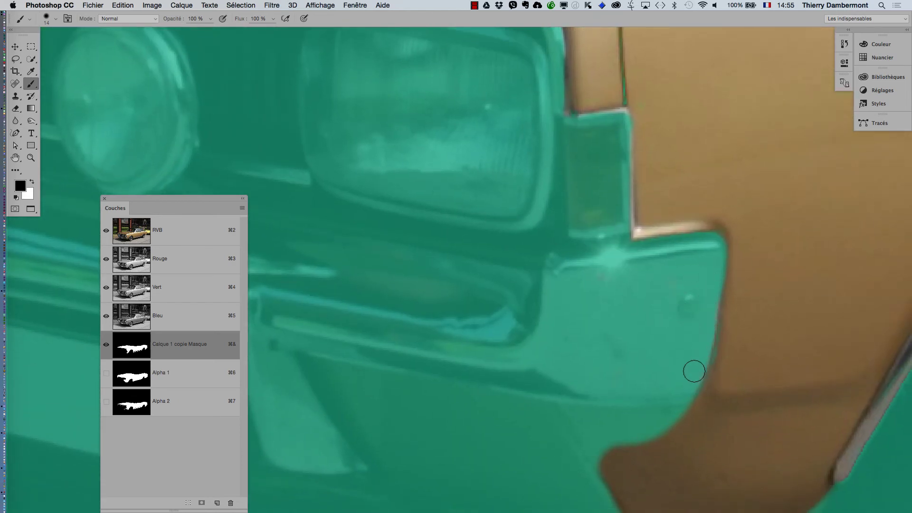
Step: Paint black over the chrome trim around the front wheel arch and the stray line beneath it with the 14 px brush
left_click(590, 304, "alt")
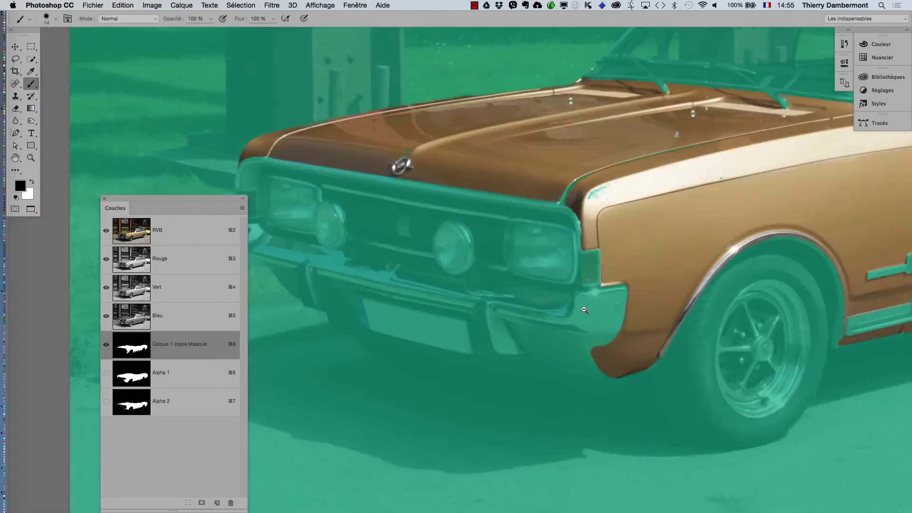
left_click(584, 310, "alt")
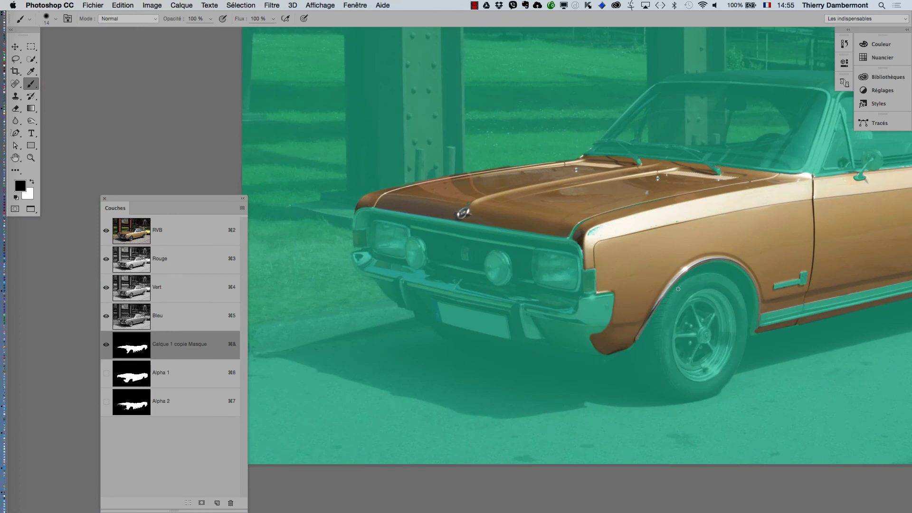
left_click(697, 284)
left_click(697, 284)
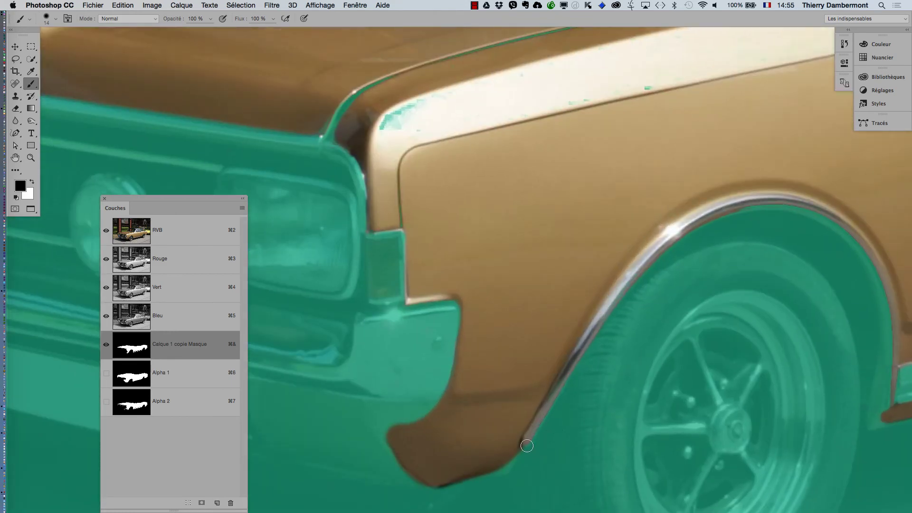
mouse_move(529, 448)
left_mouse_down()
mouse_move(580, 354)
mouse_move(655, 258)
mouse_move(737, 210)
mouse_move(658, 258)
mouse_move(587, 342)
left_mouse_up()
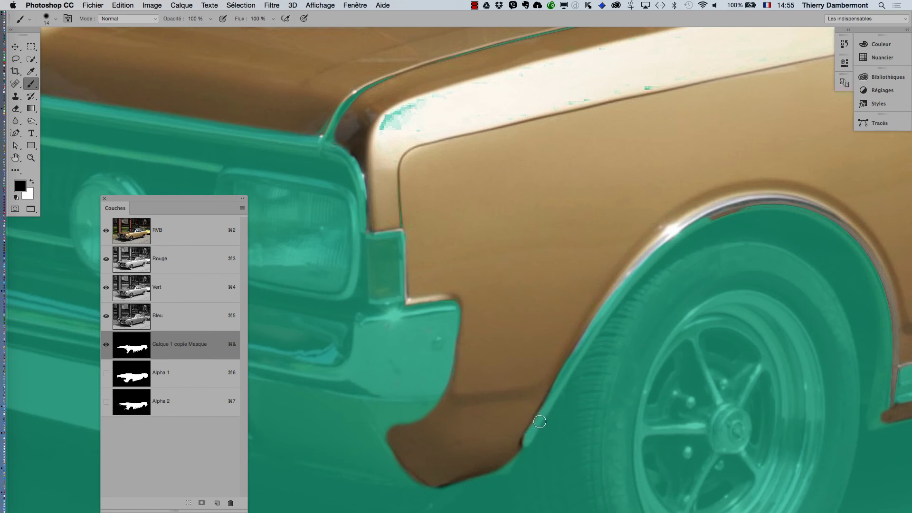
mouse_move(687, 236)
left_mouse_down()
mouse_move(675, 233)
mouse_move(717, 206)
mouse_move(774, 197)
mouse_move(828, 215)
mouse_move(852, 239)
left_mouse_up()
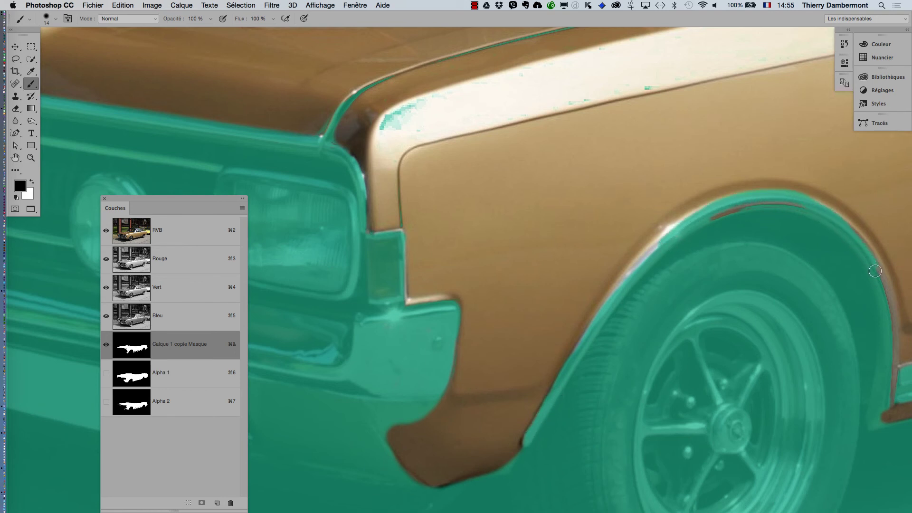
mouse_move(875, 271)
left_mouse_down()
mouse_move(893, 335)
mouse_move(894, 380)
mouse_move(880, 424)
left_mouse_up()
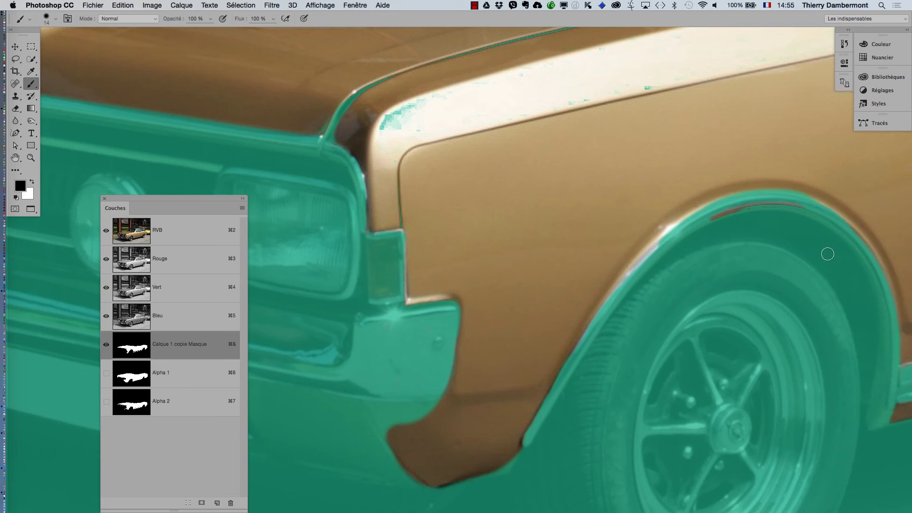
left_click_drag(710, 237, 772, 200)
Step: Hide the Calque 1 copie Masque overlay to view the whole car in its original colours
left_click(106, 346)
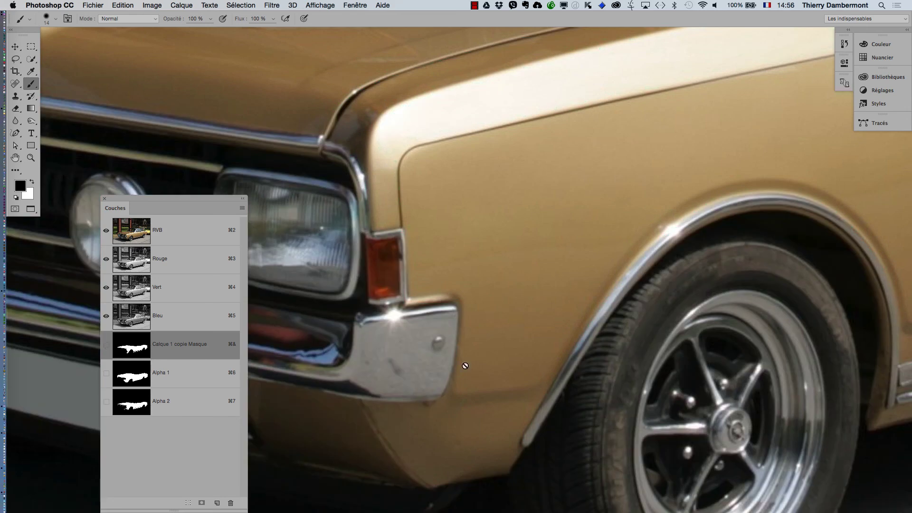
left_click(551, 323, "alt")
left_click(551, 323, "alt")
left_click(551, 323, "alt")
left_click_drag(551, 324, 427, 308)
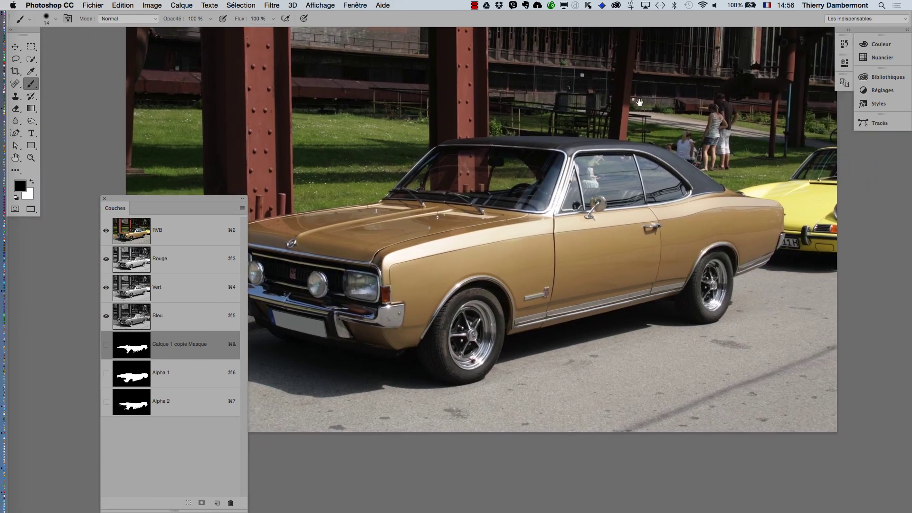
Step: Make the Calque 1 copie tapestry layer visible in the Layers panel, and move both panels away from the car
left_click(364, 5)
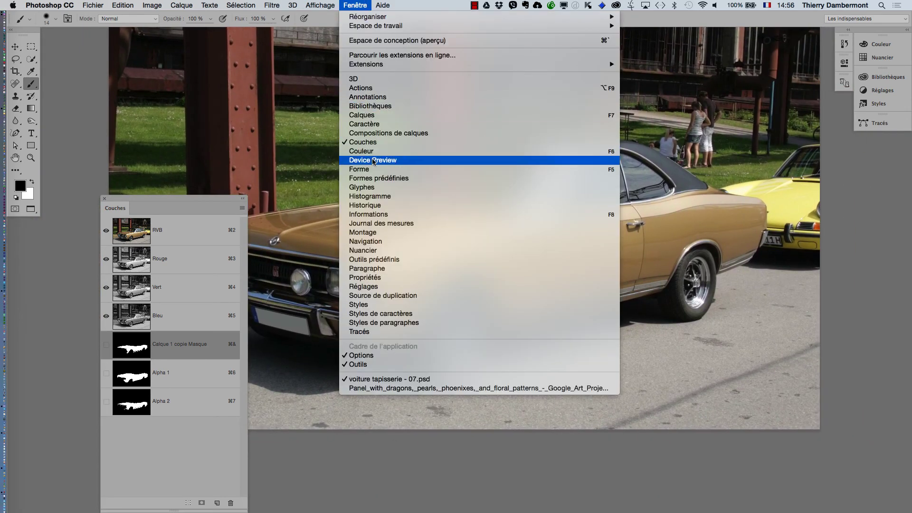
left_click(430, 116)
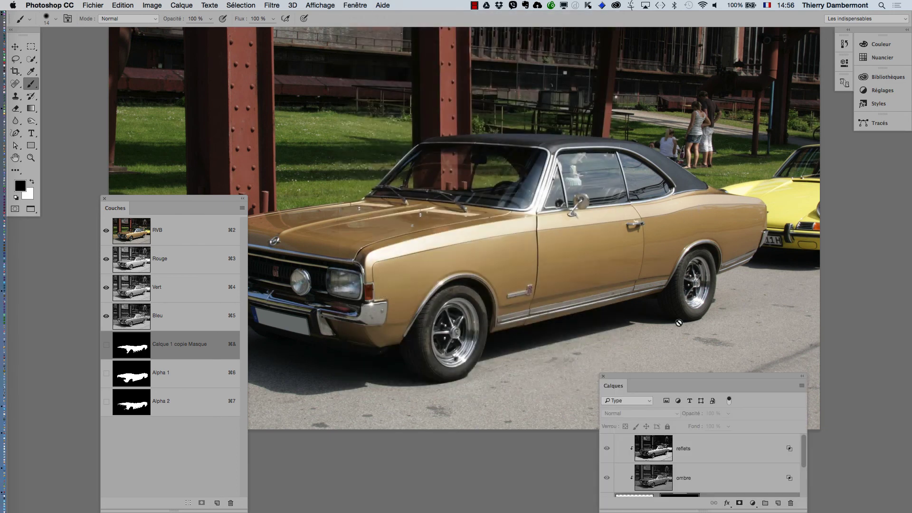
left_click_drag(674, 379, 728, 117)
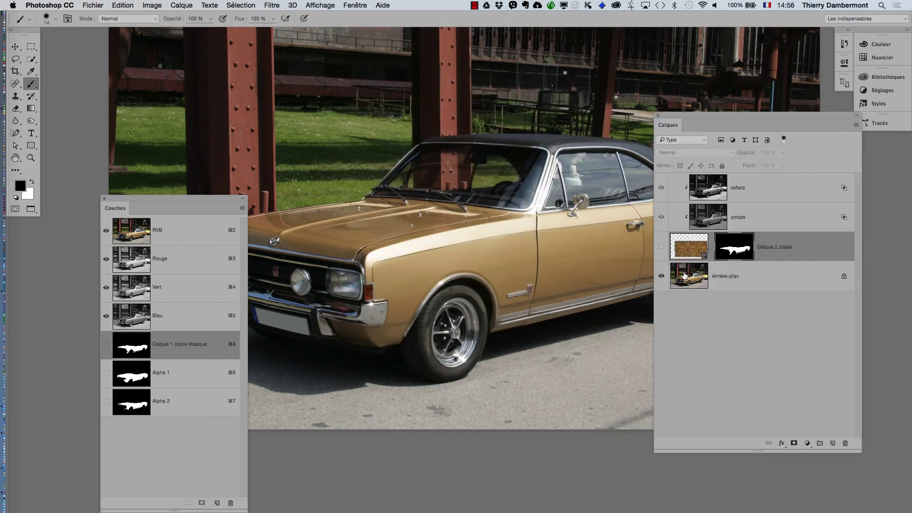
left_click(662, 247)
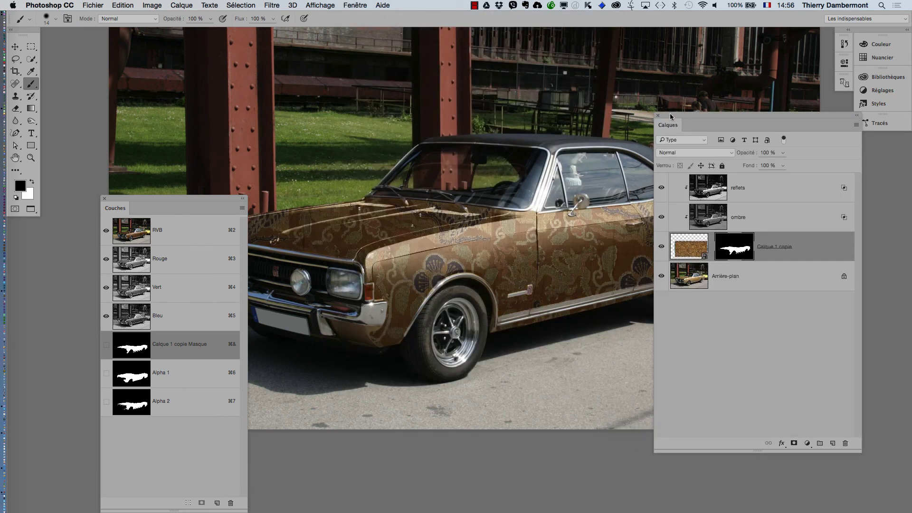
left_click_drag(670, 113, 805, 150)
left_click_drag(194, 207, 155, 207)
Step: Paint black on the layer mask over the tapestry texture spilling onto the yellow car behind the rear fender
left_click(744, 204, "super")
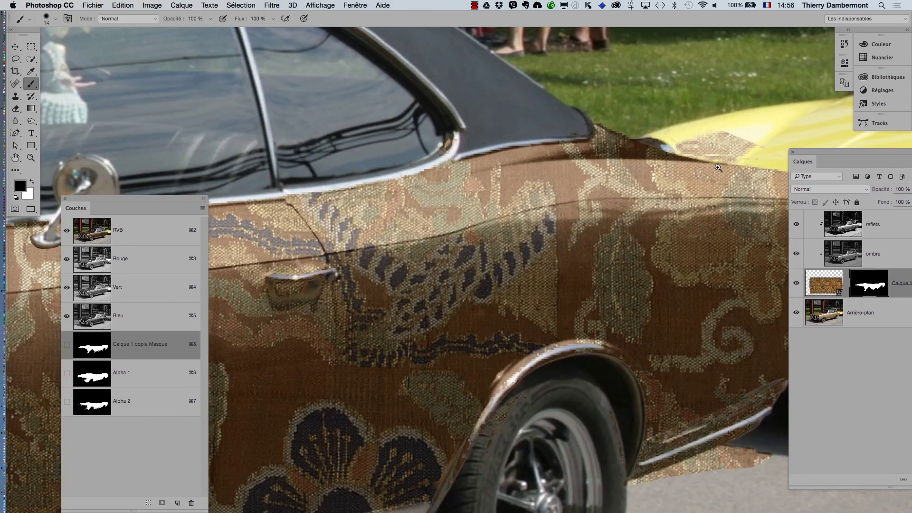
left_click(719, 168, "super")
scroll(617, 176, "right", 10)
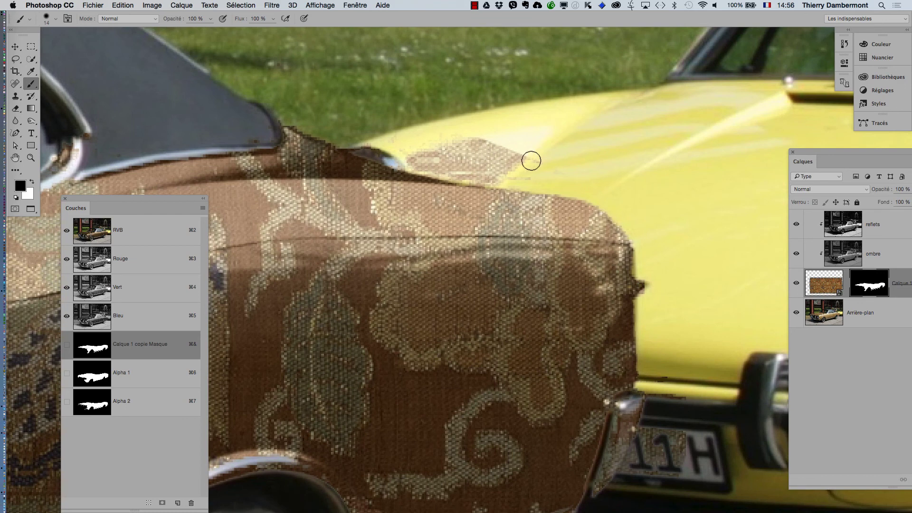
mouse_move(531, 161)
left_mouse_down()
mouse_move(414, 141)
mouse_move(443, 155)
mouse_move(534, 164)
mouse_move(433, 150)
left_mouse_up()
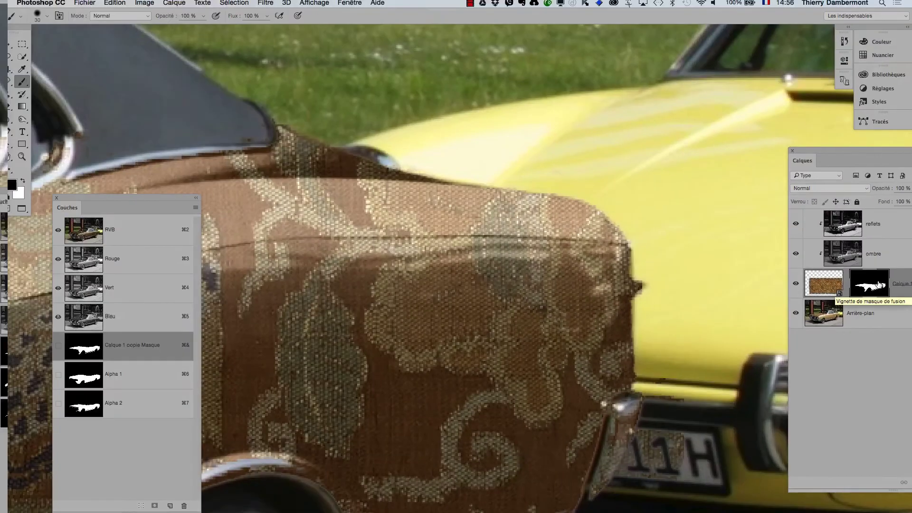
Step: Paint black with a 30 px brush over the texture spill around the rear bumper, licence plate and ground below it
key("super+minus")
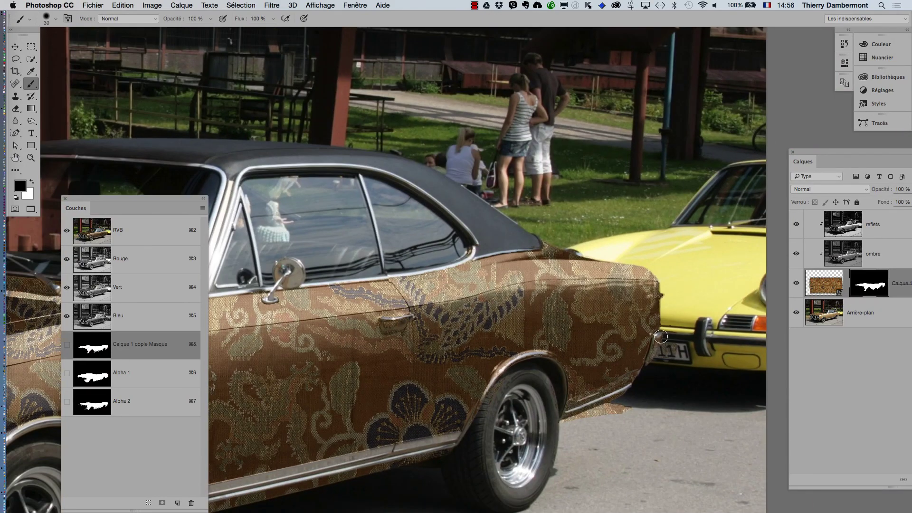
mouse_move(661, 337)
left_mouse_down()
mouse_move(652, 389)
mouse_move(656, 337)
left_mouse_up()
left_click_drag(647, 372, 574, 422)
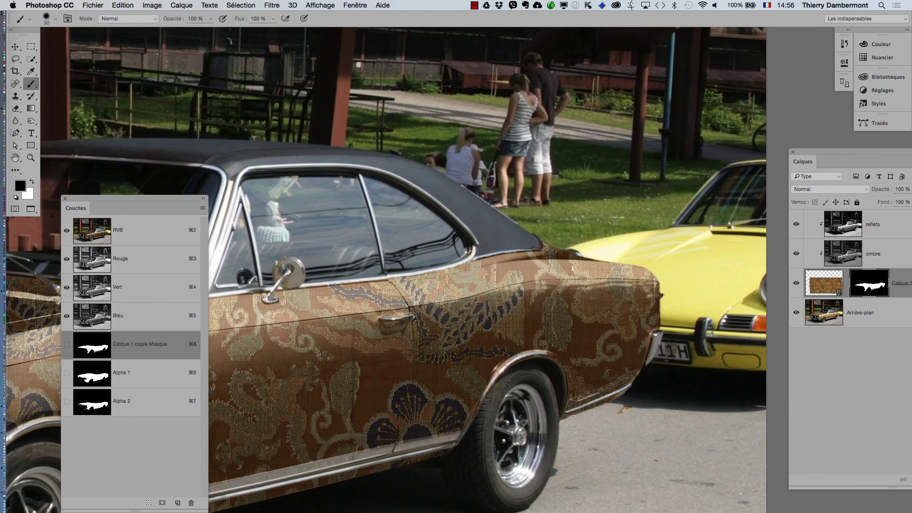
left_click(588, 362, "alt")
left_click(588, 363, "alt")
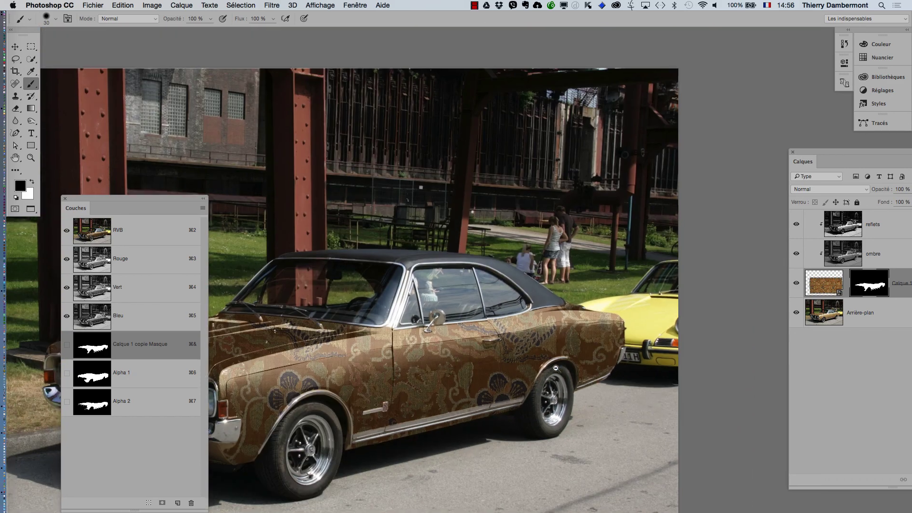
left_click(412, 331, "super")
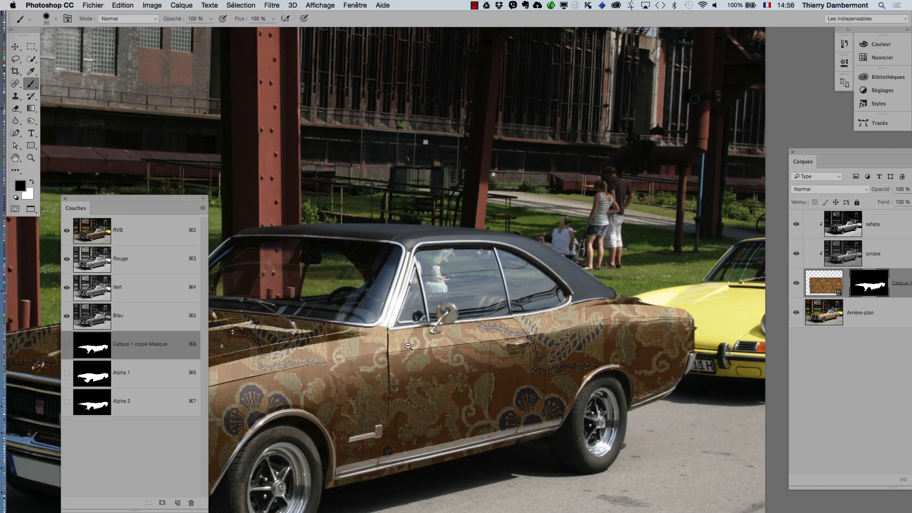
left_click(408, 347, "alt")
left_click(409, 347, "alt")
left_click_drag(447, 329, 549, 303)
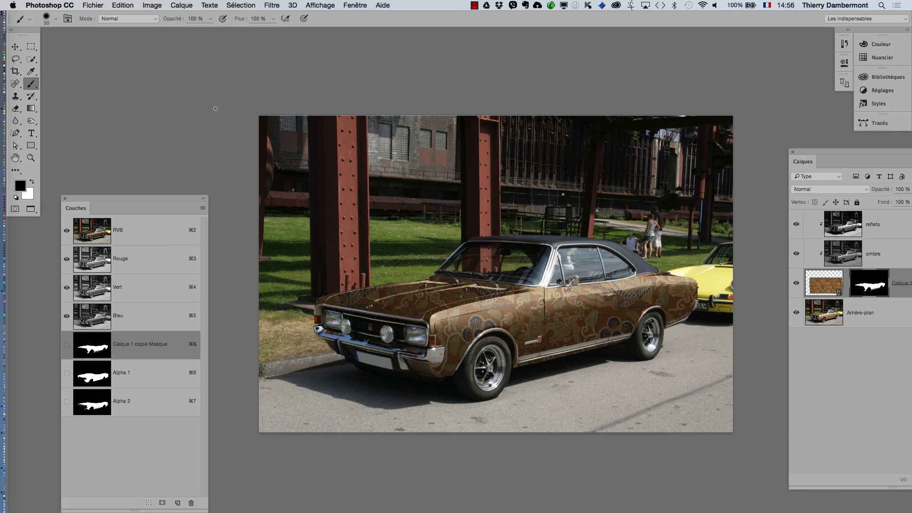
Step: Try to save the document as a new Photoshop version in the texture sur objet folder
left_click(93, 5)
left_click(131, 108)
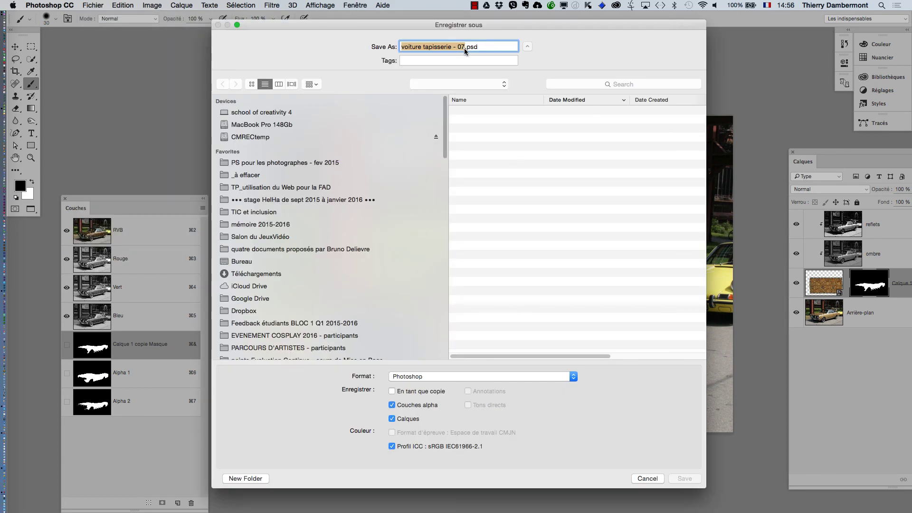
left_click(463, 47)
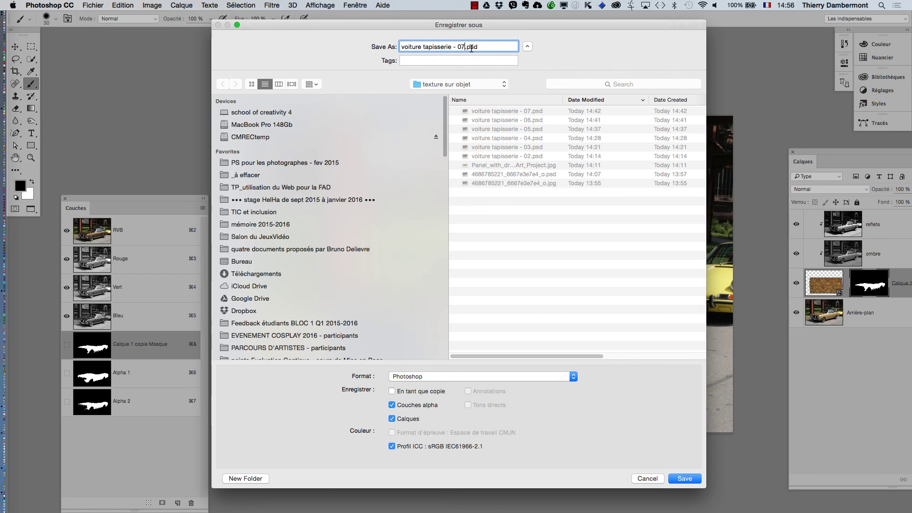
key("Escape")
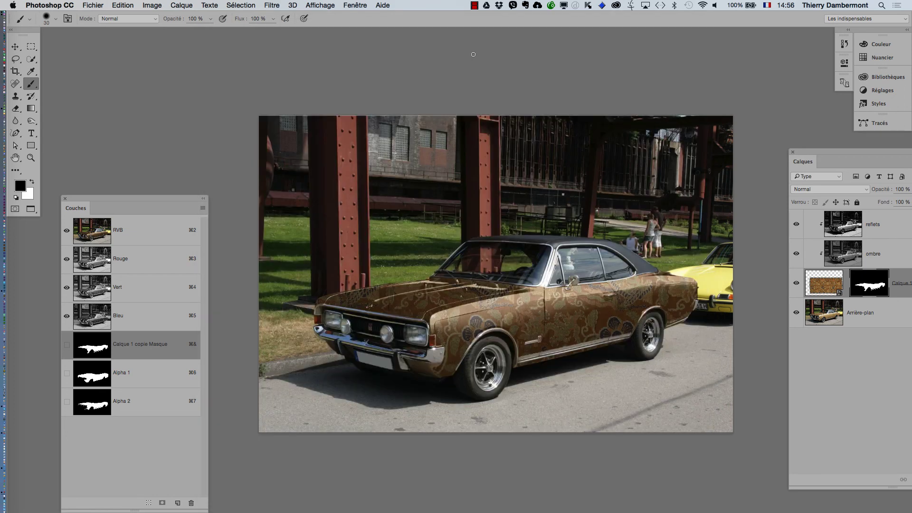
Step: Save the document as a new Photoshop version named voiture tapisserie - 09.psd in the texture sur objet folder
left_click(93, 7)
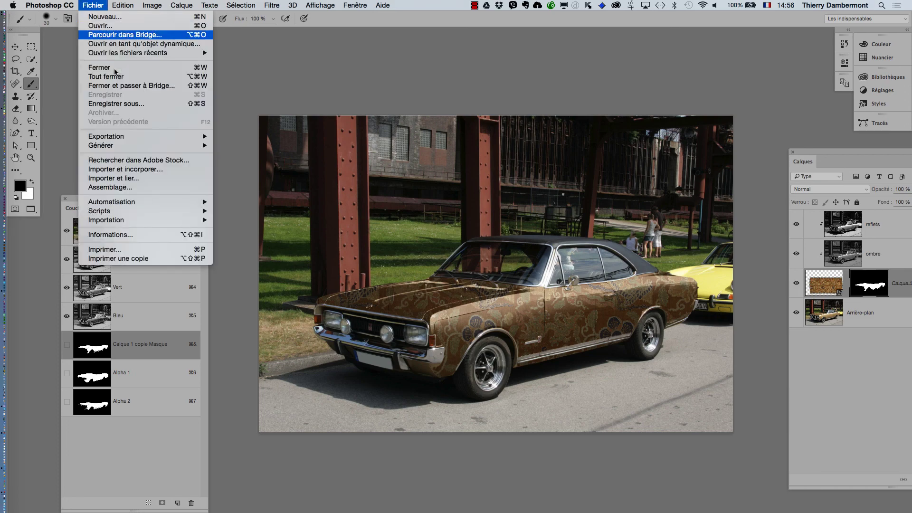
left_click(124, 104)
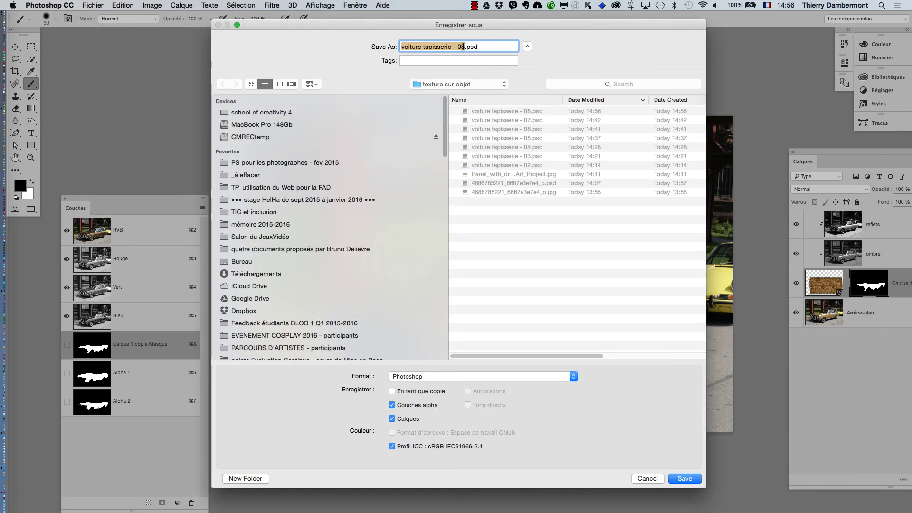
left_click(463, 46)
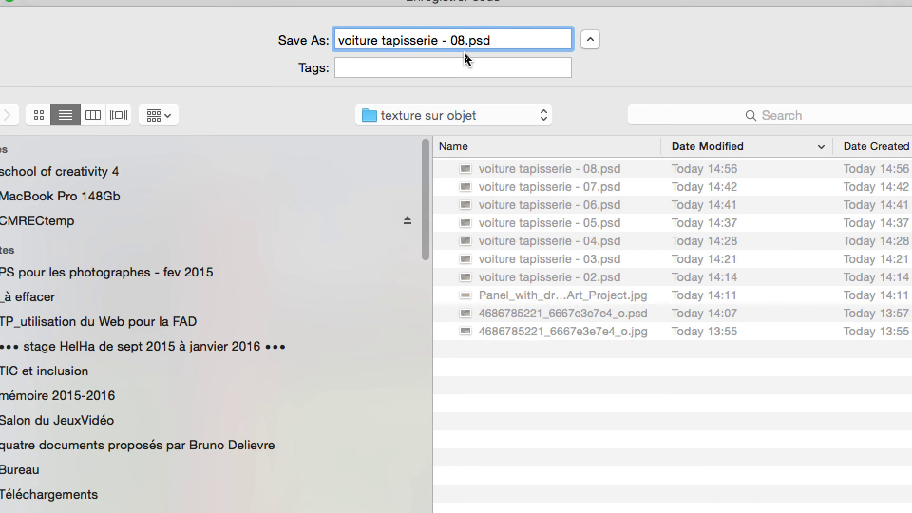
key("BackSpace")
type("9")
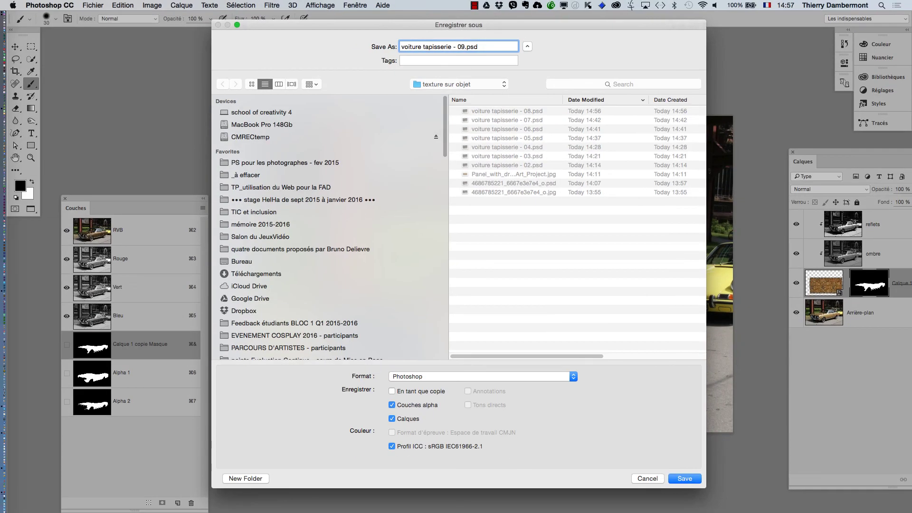
left_click(687, 479)
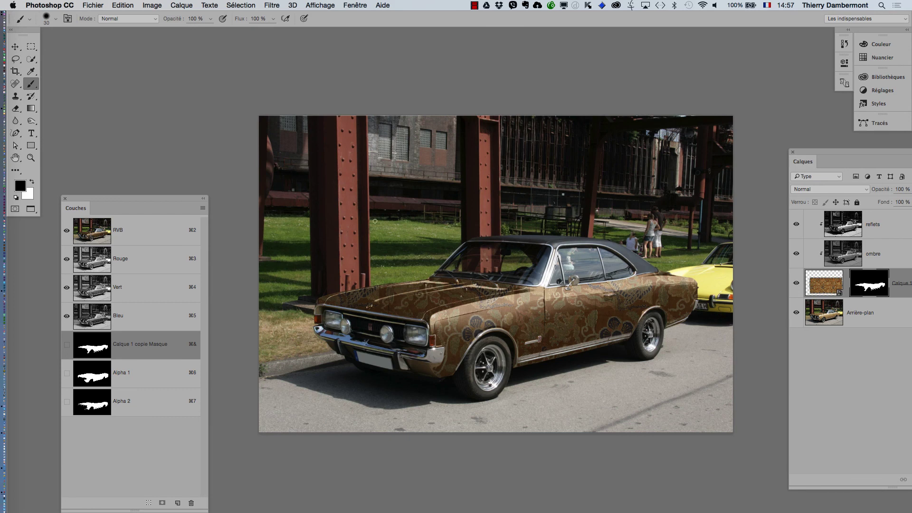
Step: Hide and show the tapestry layer to compare the original and textured bodywork, and inspect the car's side close up
left_click(519, 300, "alt")
left_click_drag(546, 350, 511, 281)
left_click(796, 284)
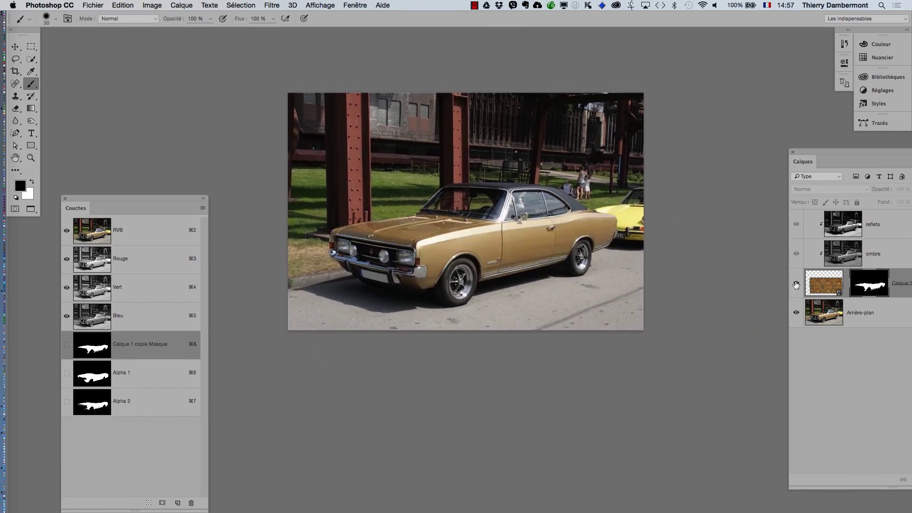
left_click(796, 284)
left_click(516, 255, "super")
left_click(518, 256, "super")
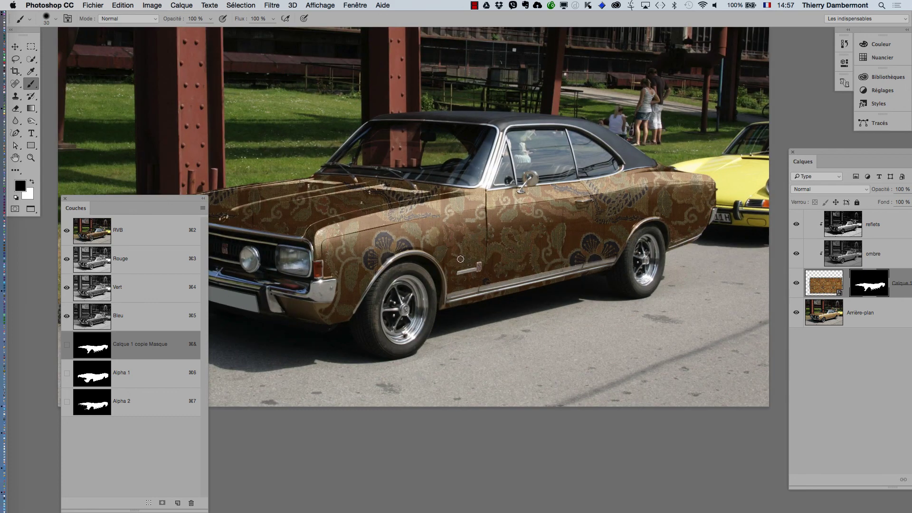